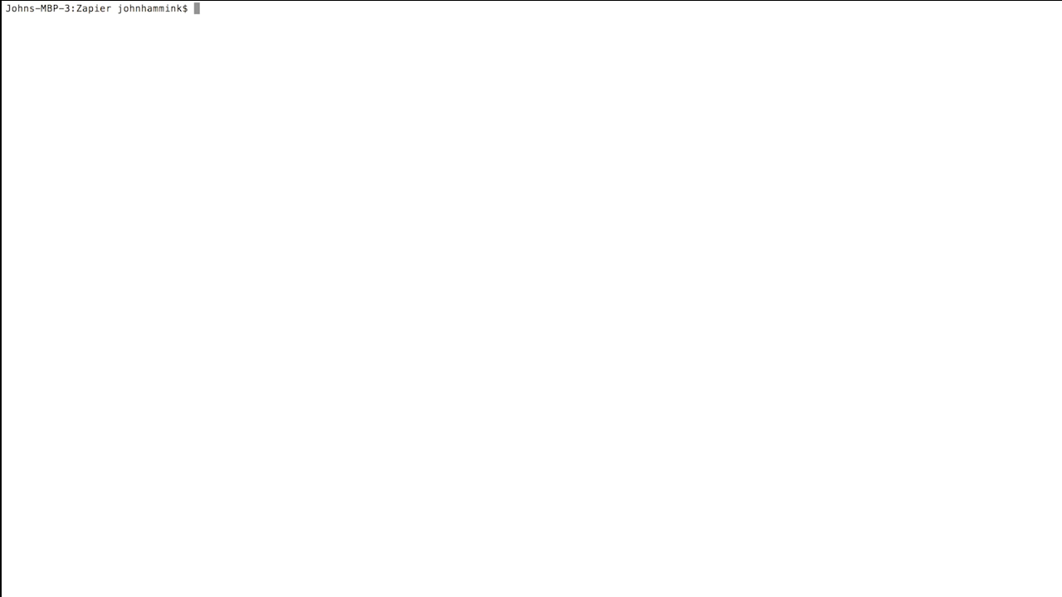
Run td db:create googlesheets, then td table:create googlesheets register to create the table
text(td db:create googlesheets)
key(Return)
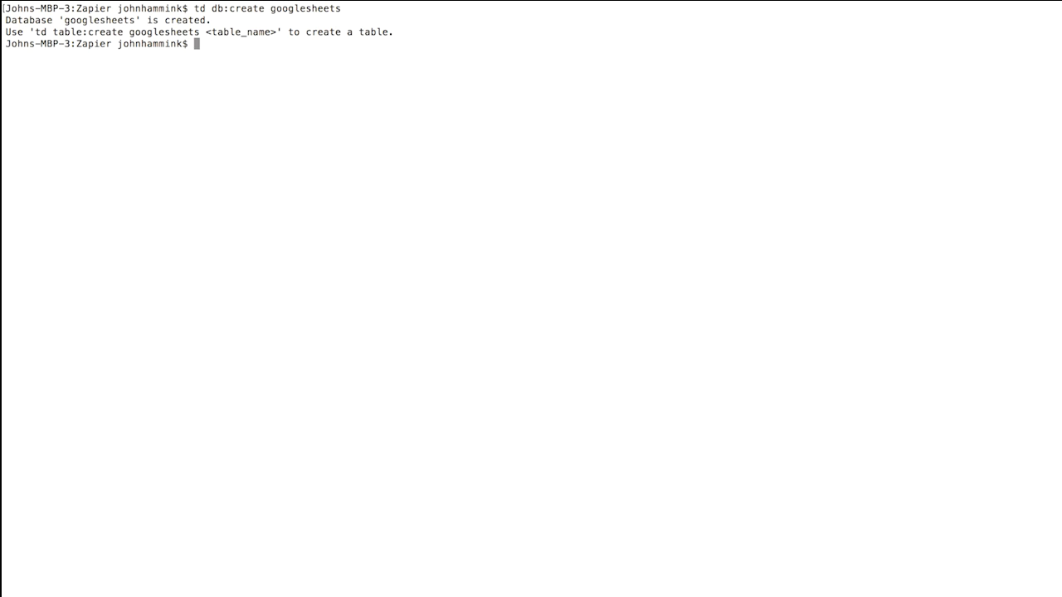
text(td table:)
key(BackSpace)
text(create googlesheets register)
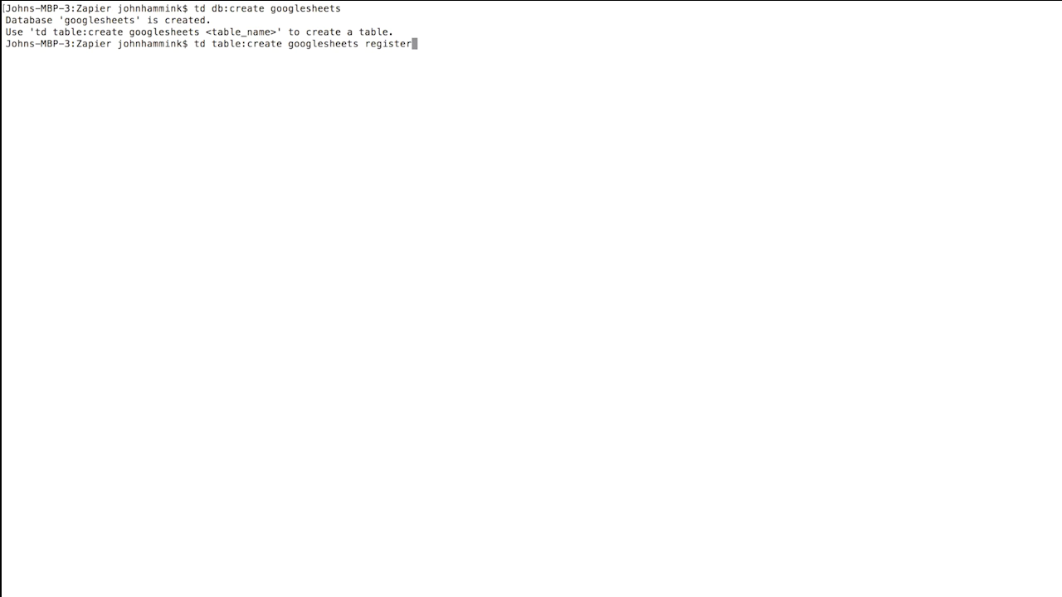
key(Return)
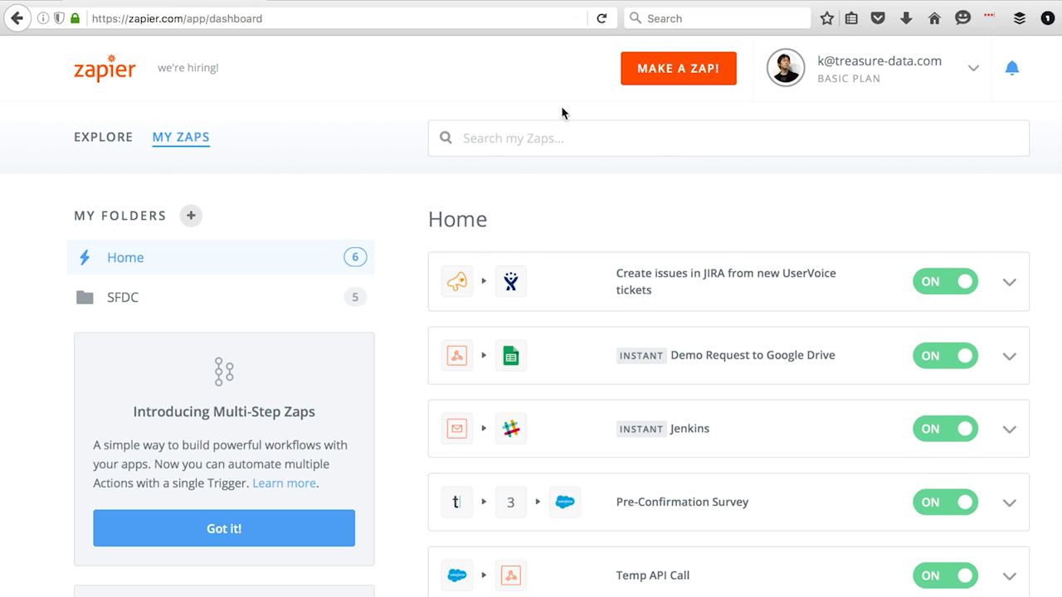
Start a new zap with a Google Sheets 'New Spreadsheet Row' trigger on the connected account
click(700, 69)
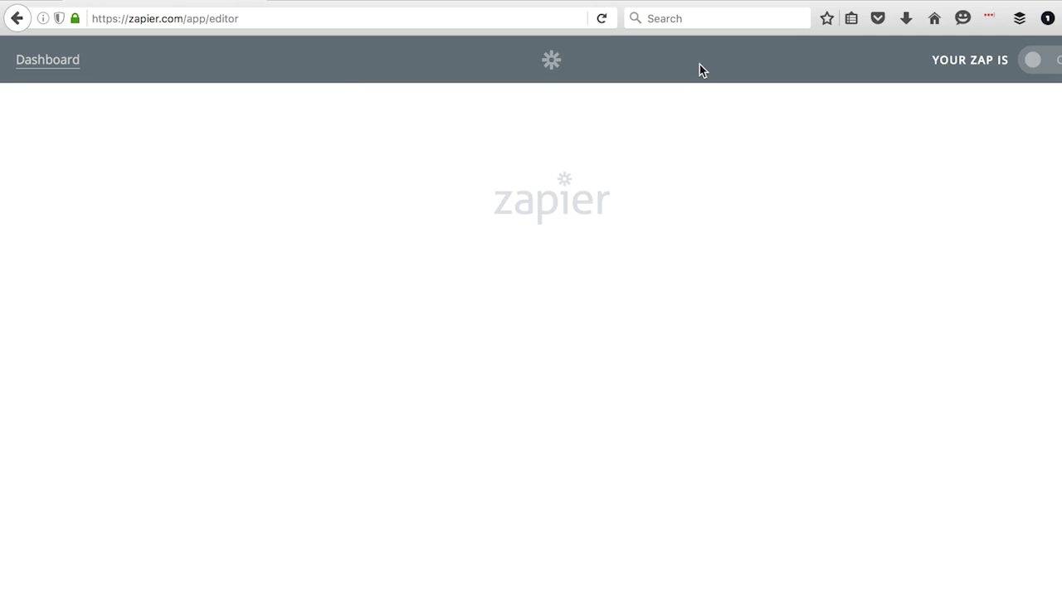
click(896, 387)
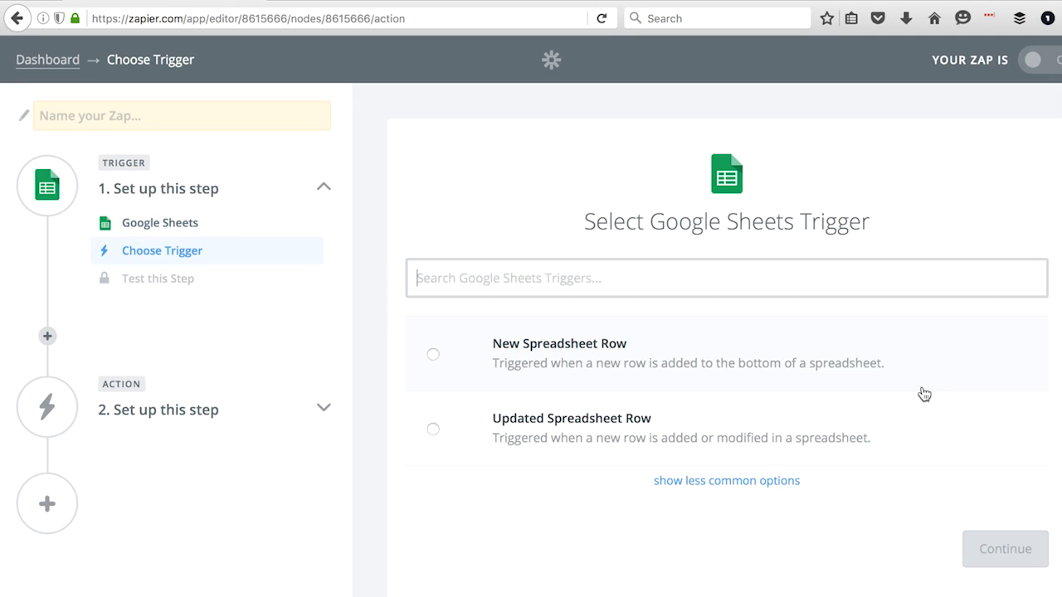
click(571, 375)
click(985, 549)
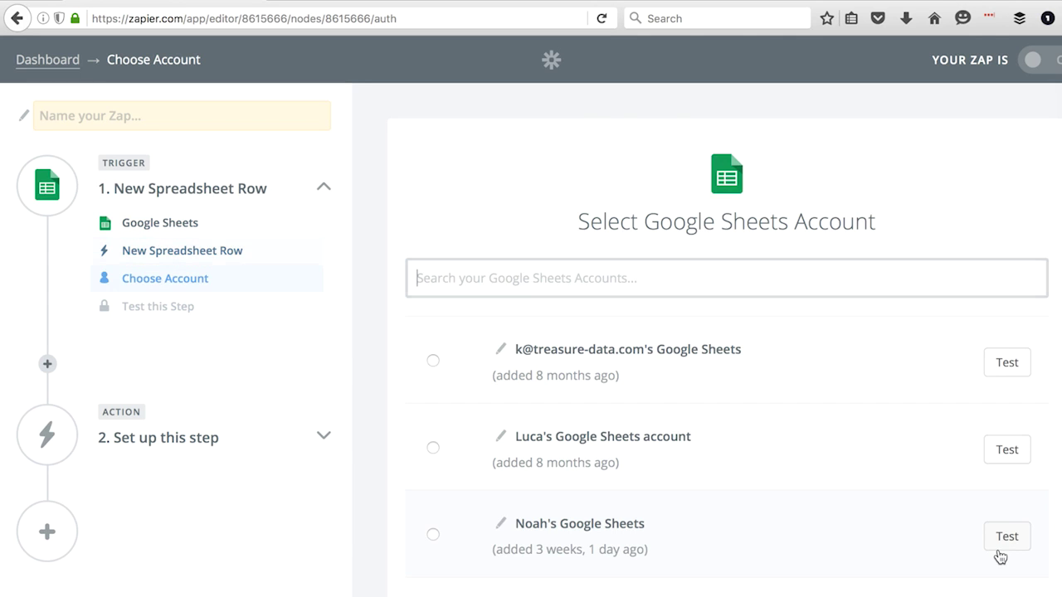
scroll(974, 300, down, 5)
click(697, 404)
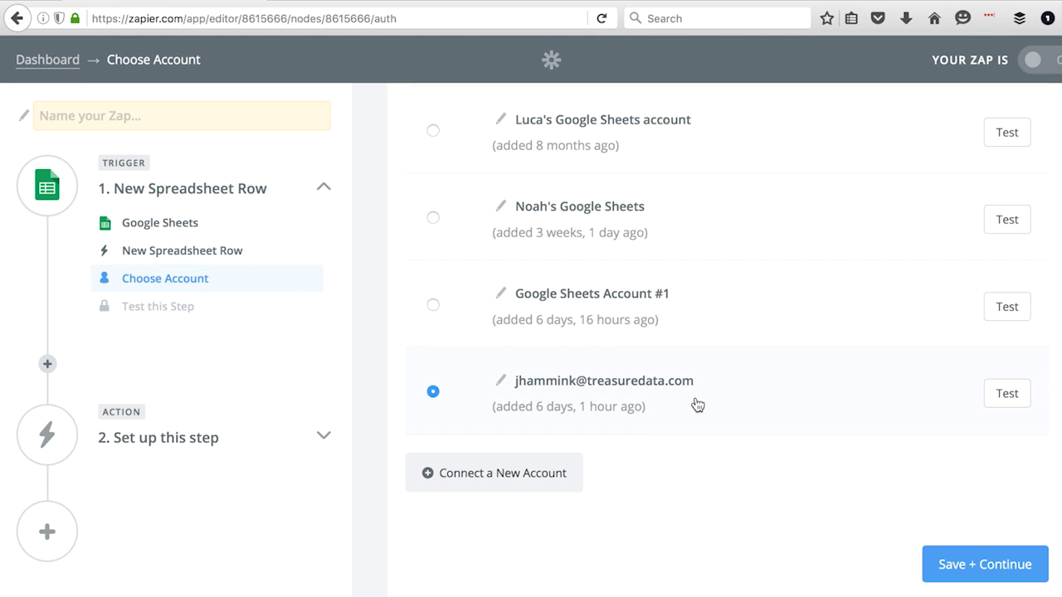
click(1002, 573)
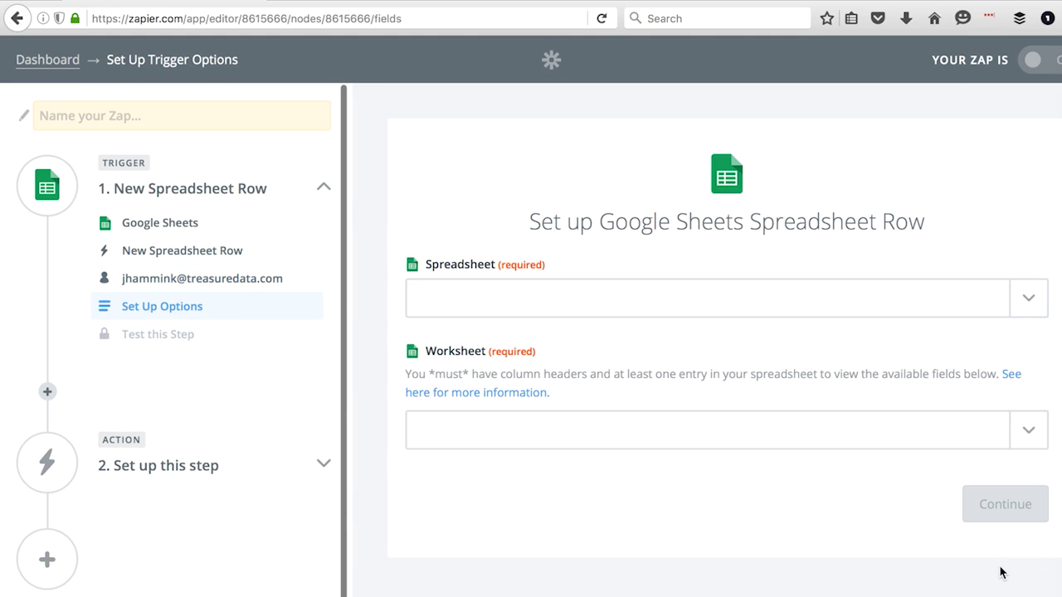
Point the trigger at the 'Test for Google Sheets' spreadsheet and its Sheet6 worksheet
click(1029, 300)
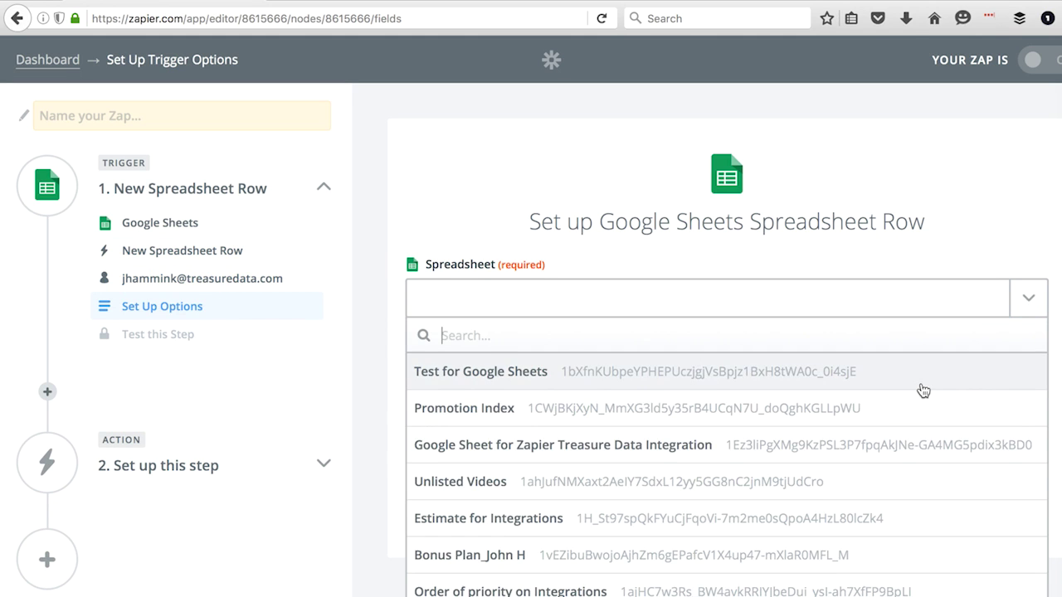
click(922, 382)
click(1033, 436)
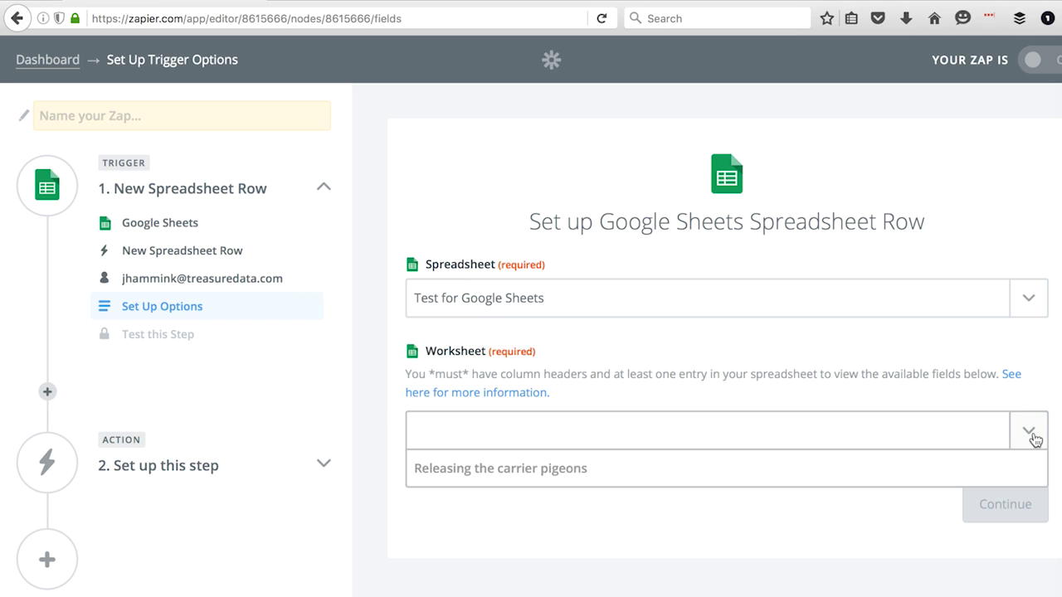
scroll(934, 581, down, 2)
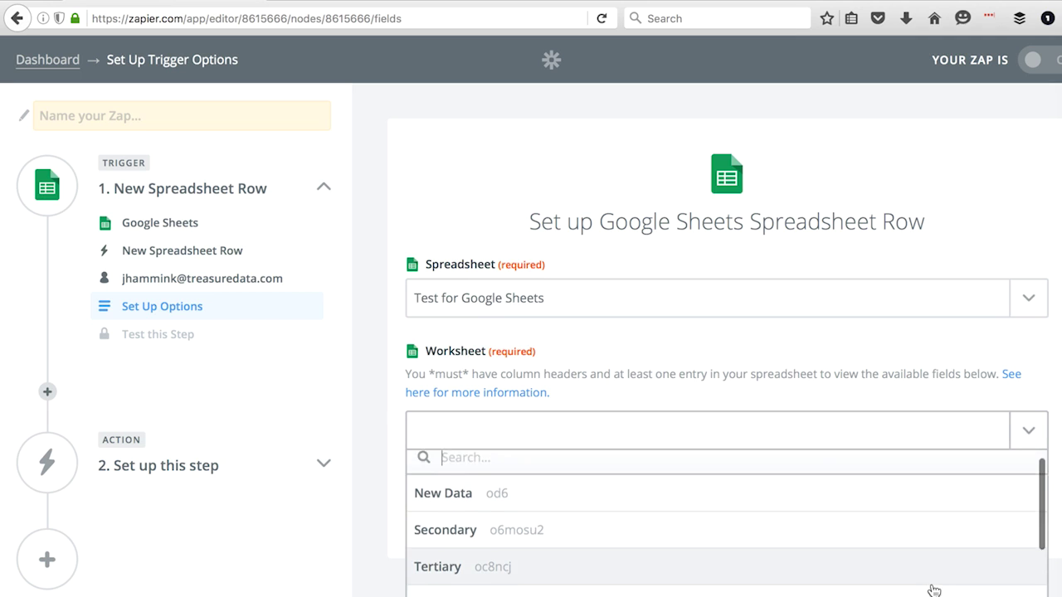
click(933, 592)
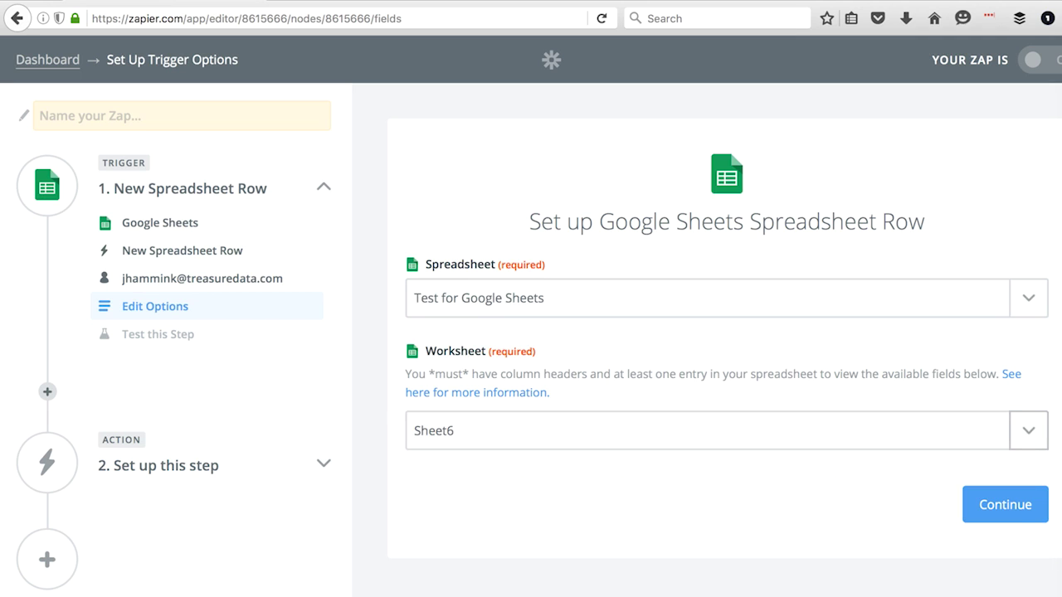
click(1005, 518)
In the spreadsheet, enter user_id 1 and the sample person's first and last name in row 2
click(730, 0)
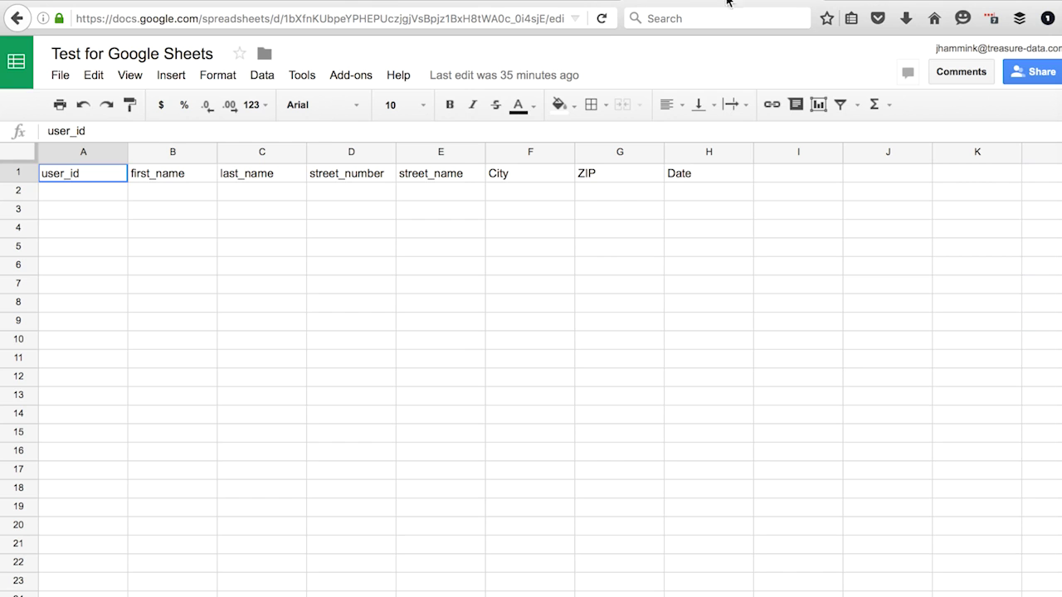
click(88, 193)
text(1)
key(Tab)
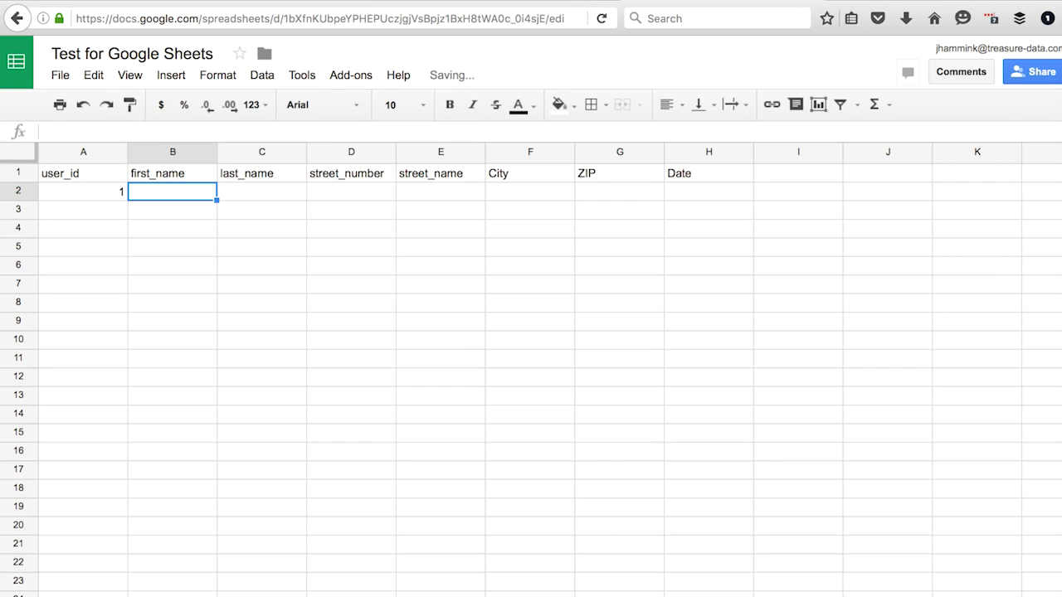
key(Tab)
key(Tab)
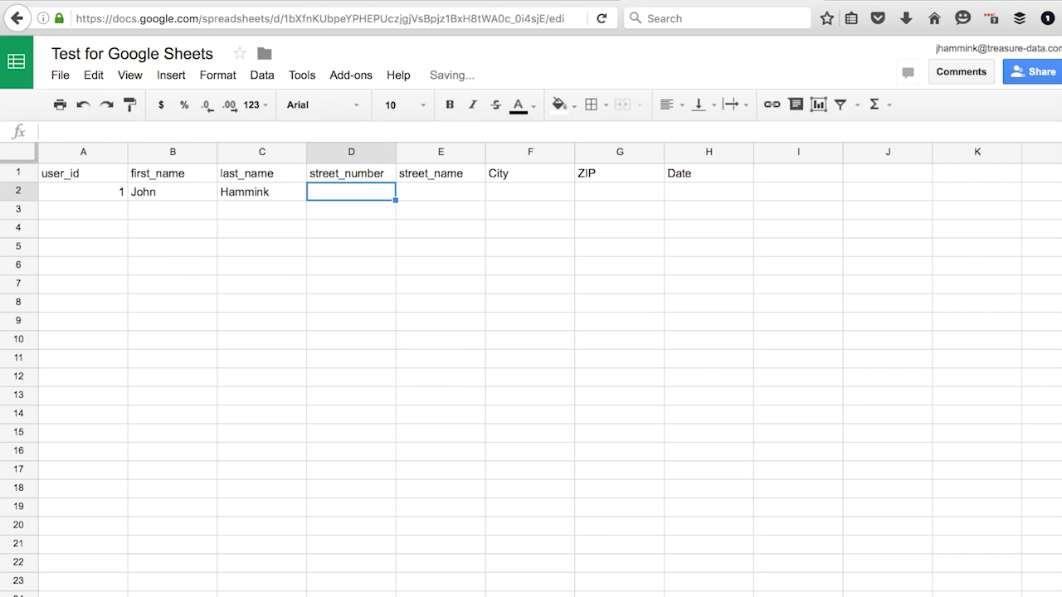
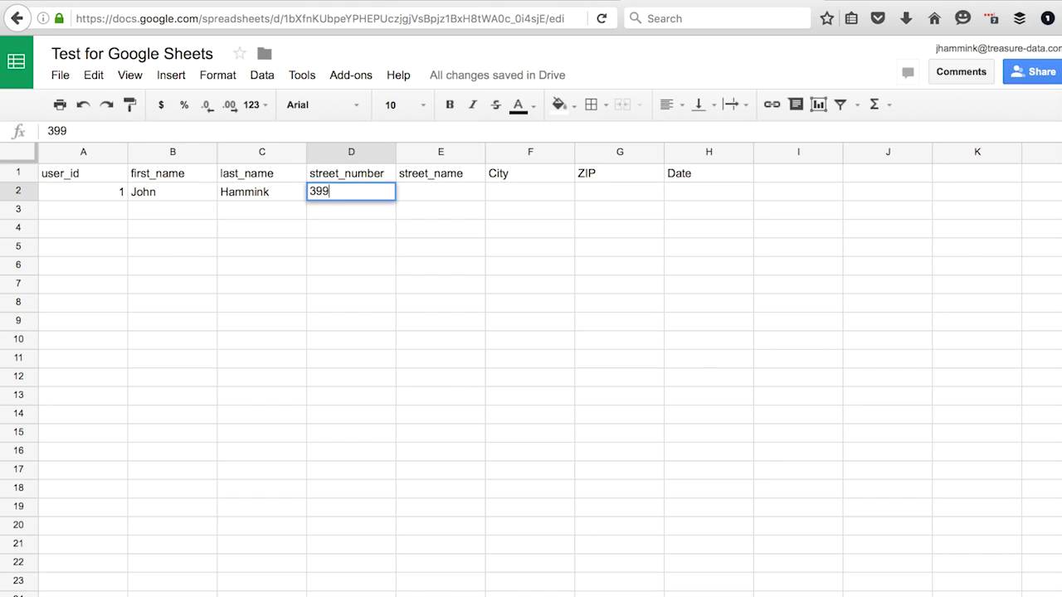
Finish row 2 with the street address, city, ZIP and the date 4/19/2016
key(Tab)
key(Tab)
text(Goshen)
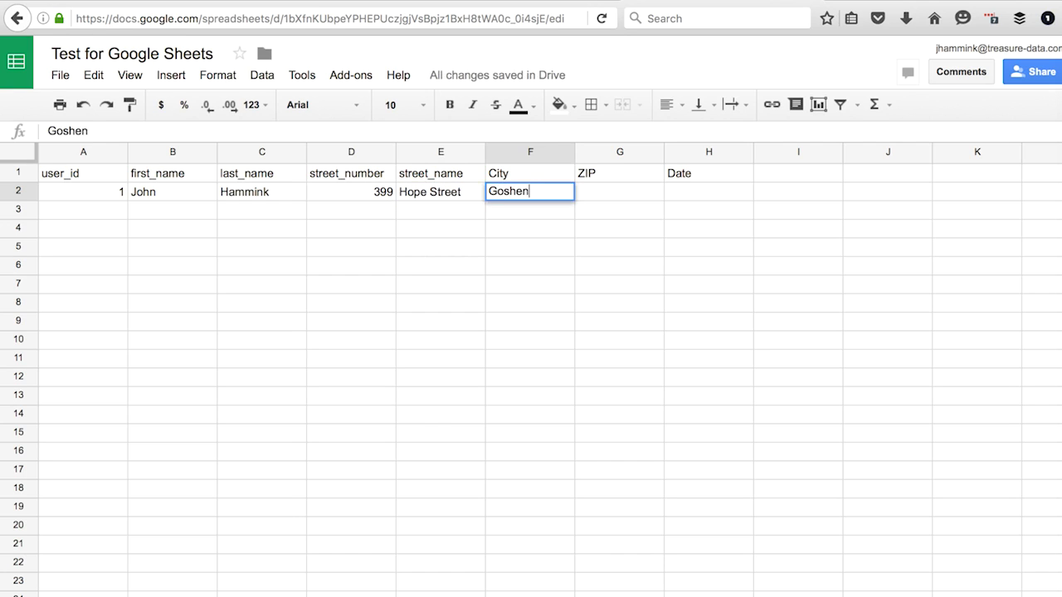
key(Tab)
text(48114)
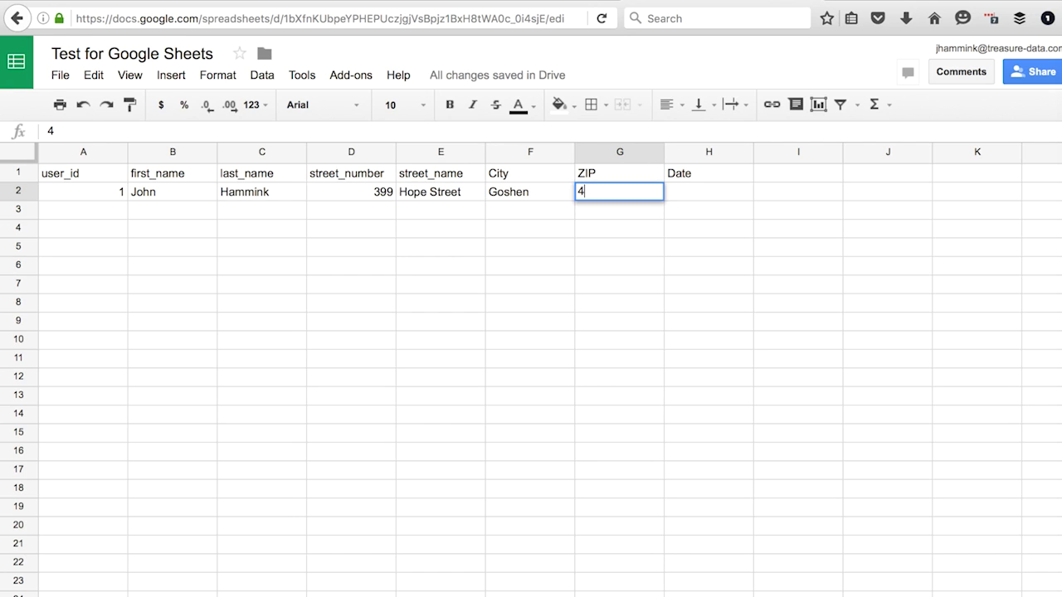
key(Tab)
text(4/19/2016)
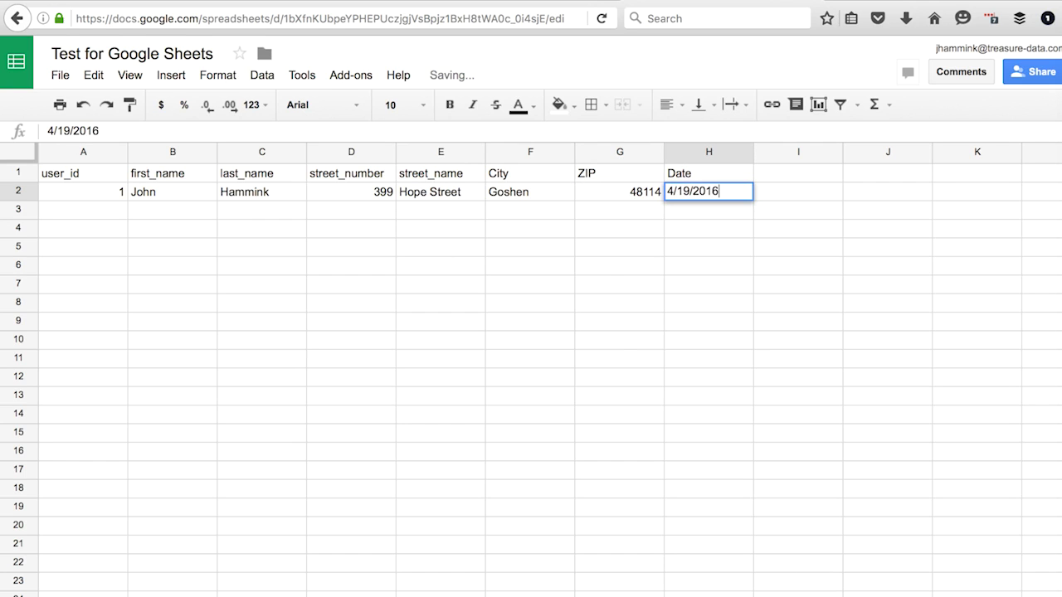
key(Return)
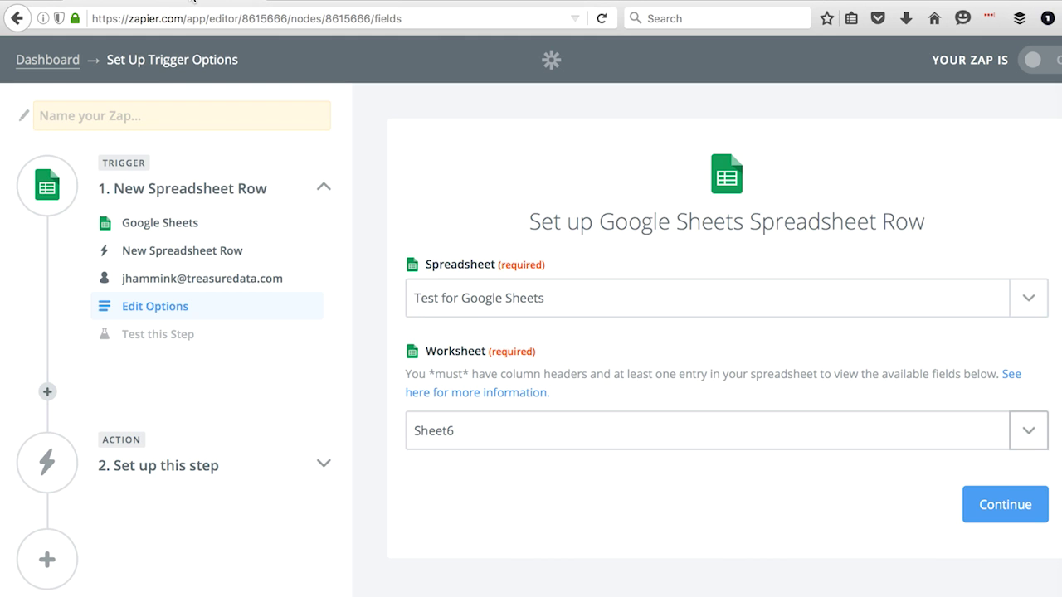
Test the trigger to fetch the sample row (user_id 1, date 4/19/2016) and scroll through its fields
click(1012, 508)
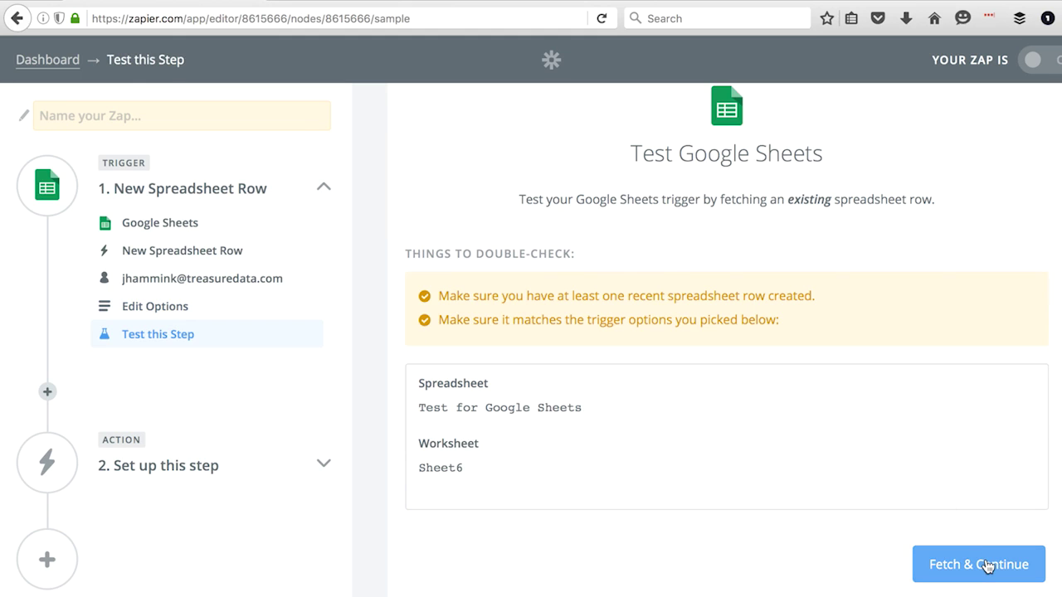
click(980, 564)
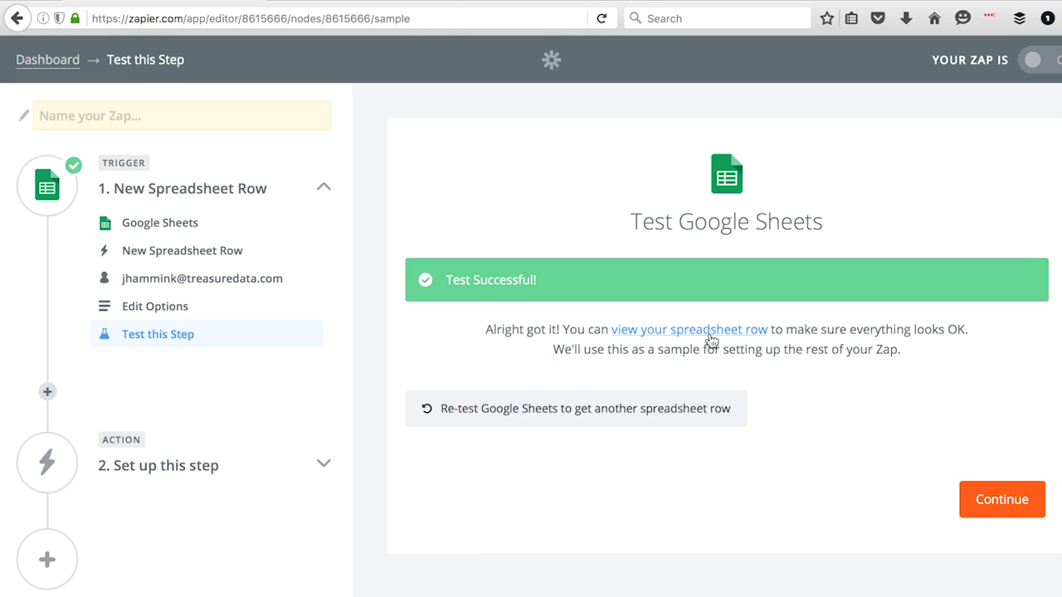
click(707, 336)
scroll(755, 581, down, 3)
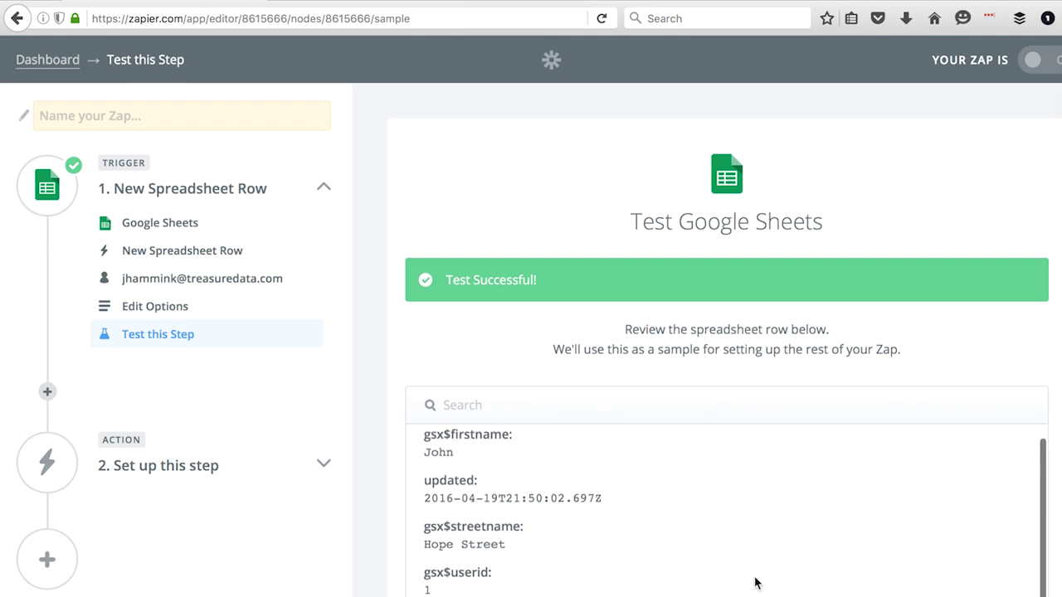
scroll(754, 583, down, 2)
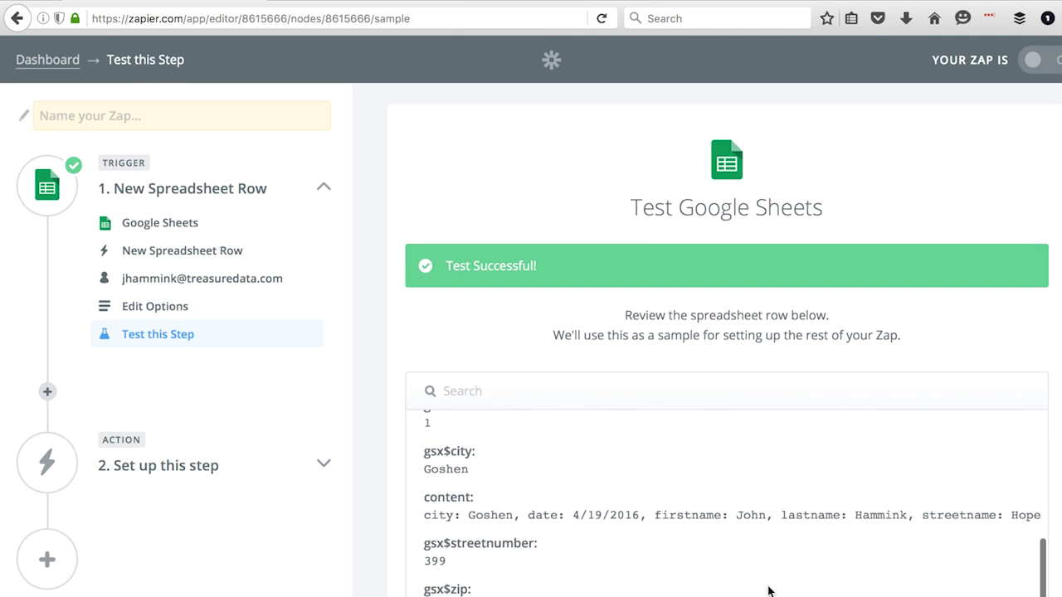
scroll(767, 585, up, 4)
scroll(767, 589, down, 4)
scroll(847, 381, down, 5)
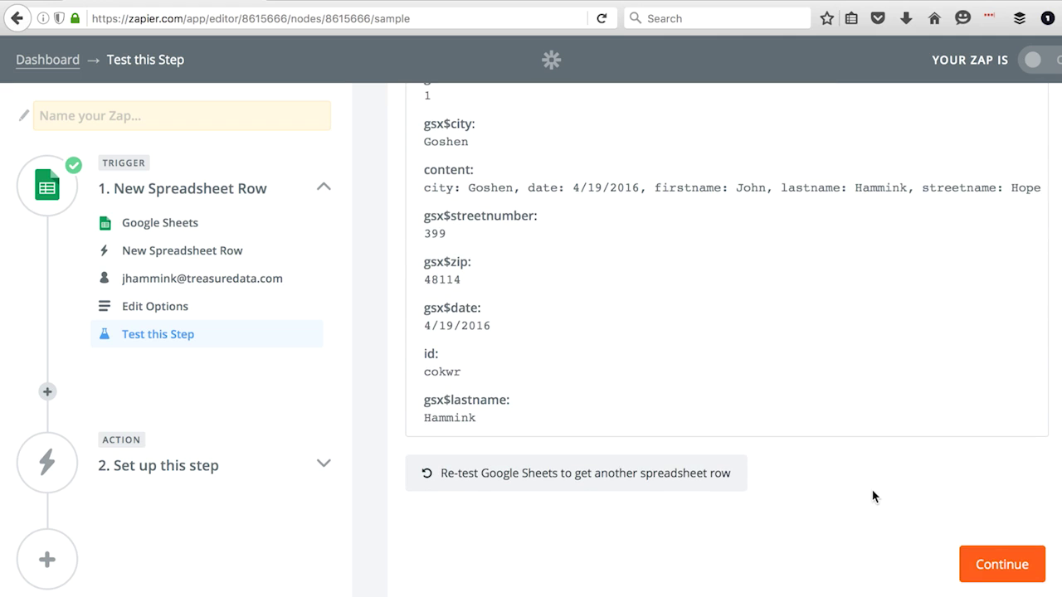
Add a Webhooks by Zapier action that sends a POST request
click(988, 564)
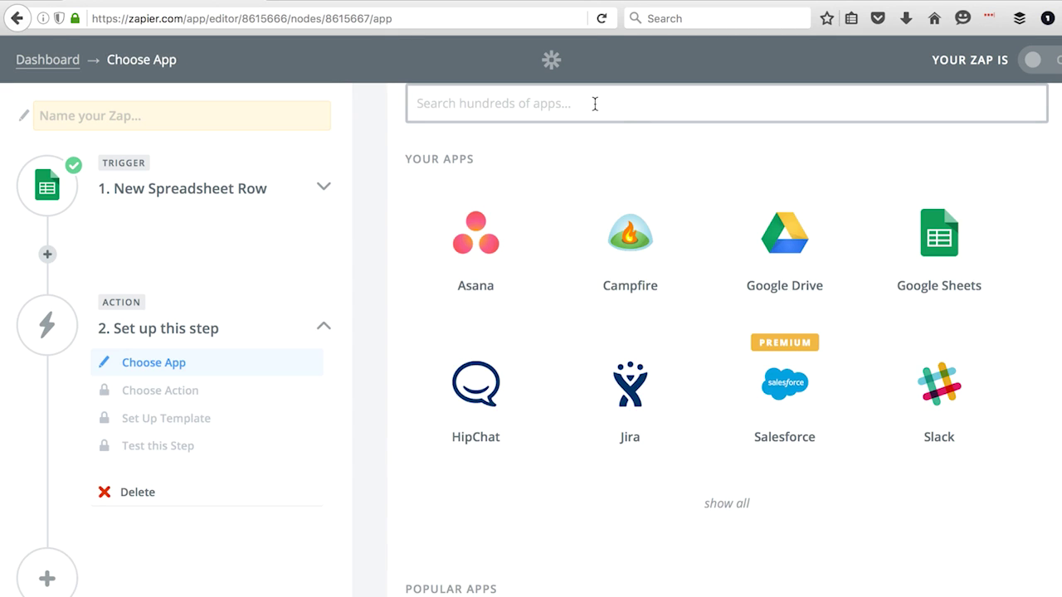
text(web)
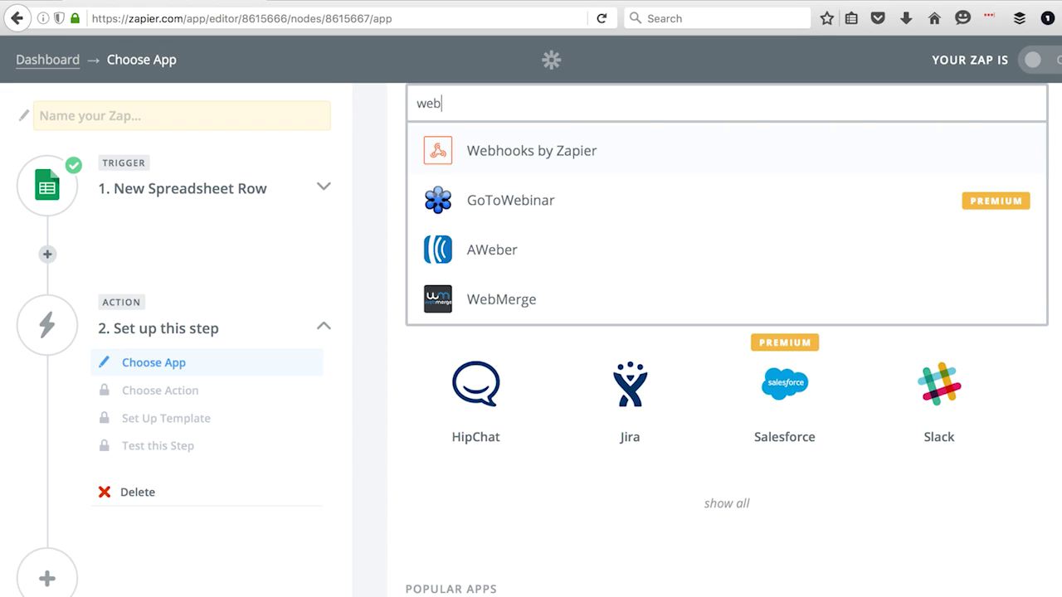
click(567, 153)
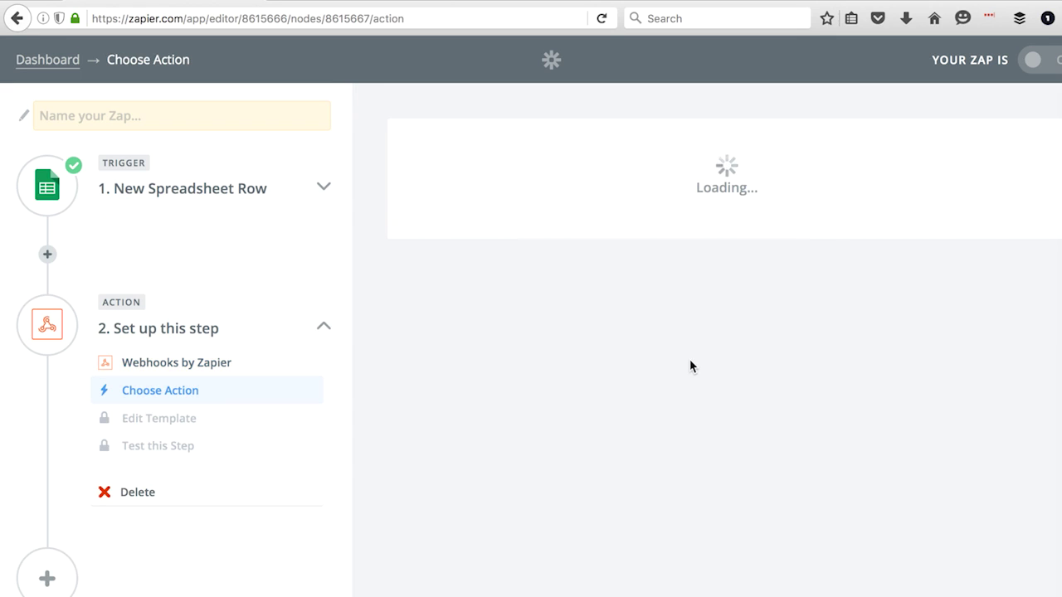
click(433, 466)
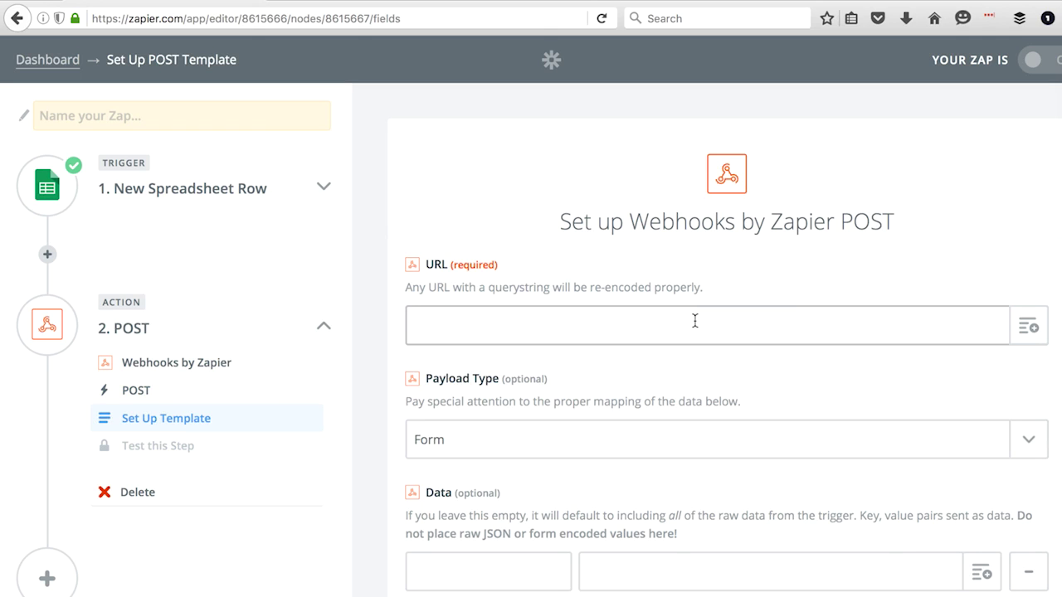
click(460, 327)
text(http://in.treasur)
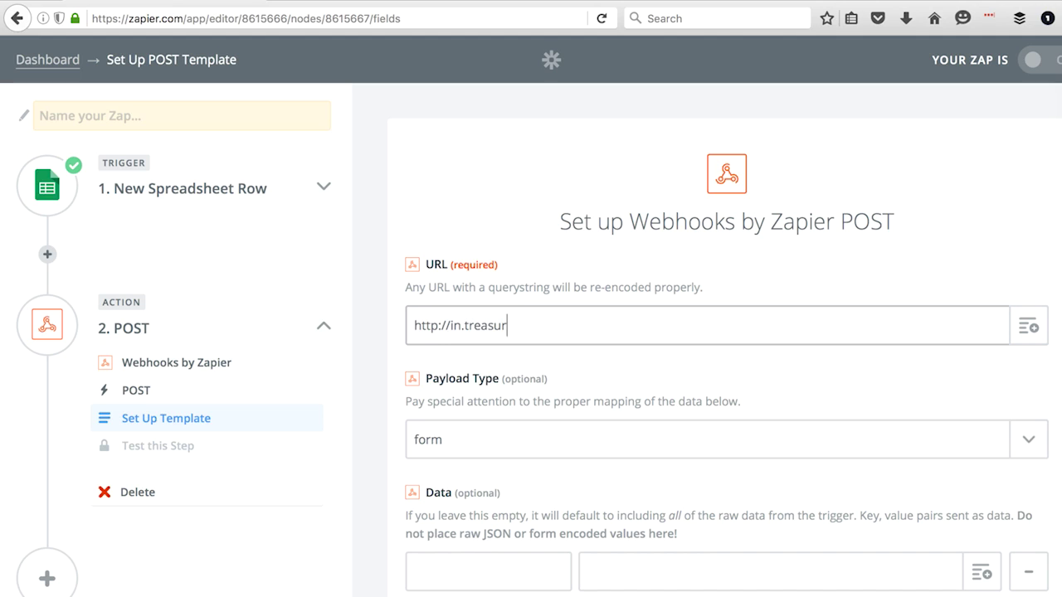
text(edata.com/postback/v3/event/)
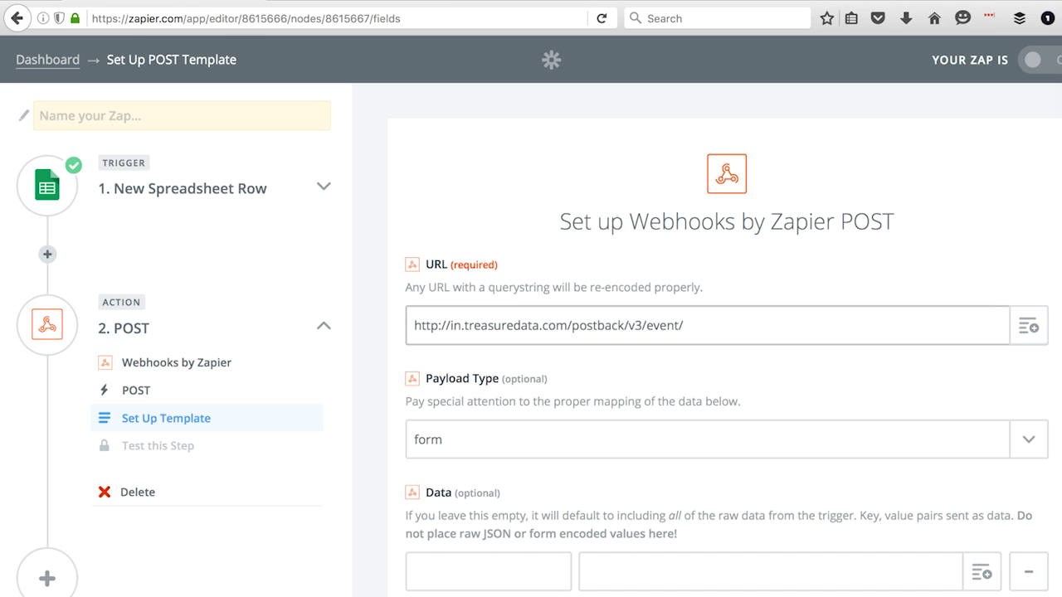
text(googlesheets/re)
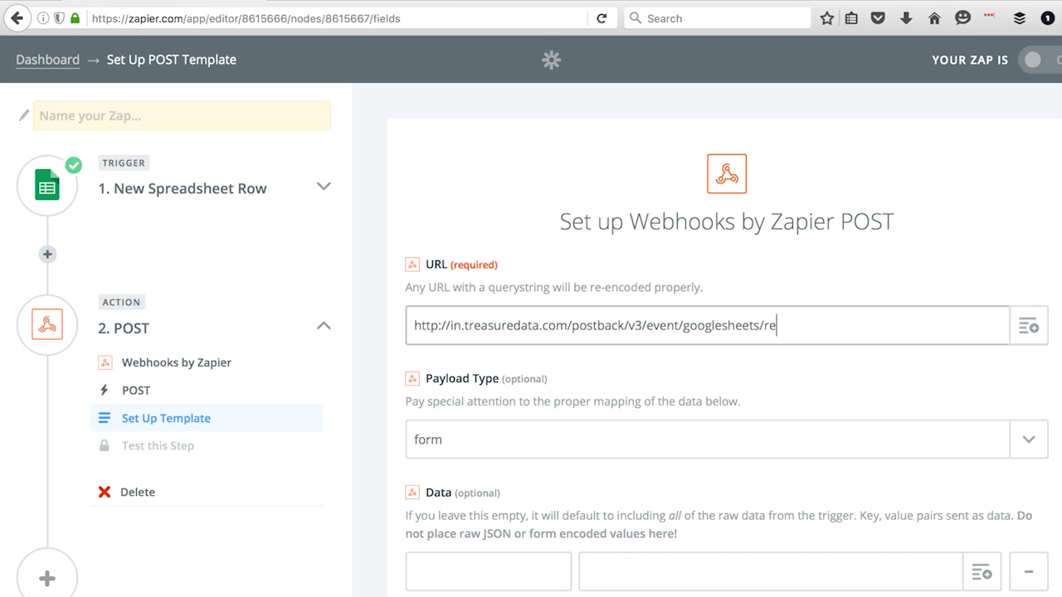
text(gister)
click(855, 443)
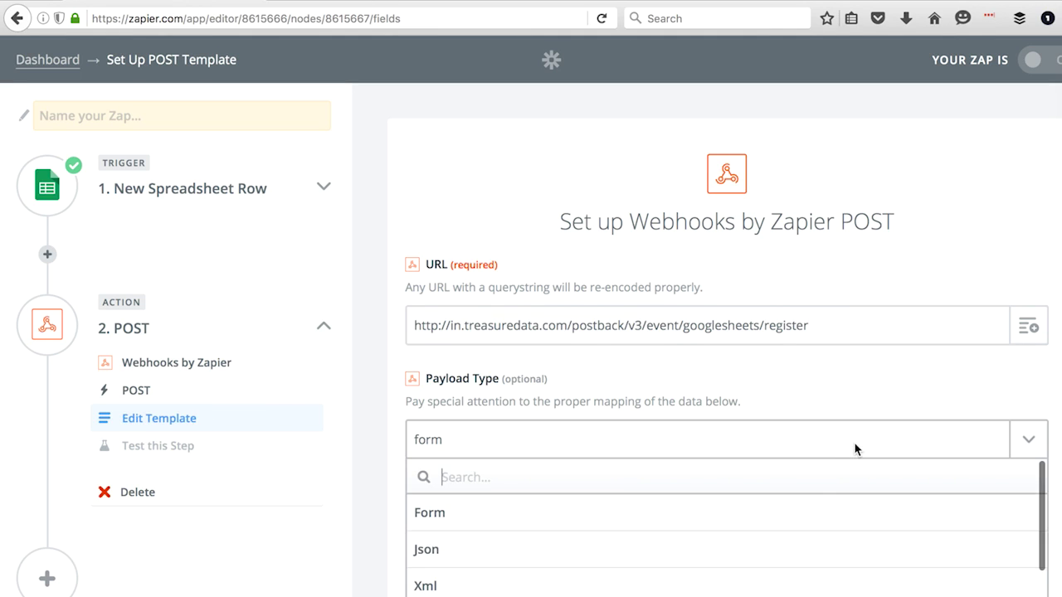
click(811, 550)
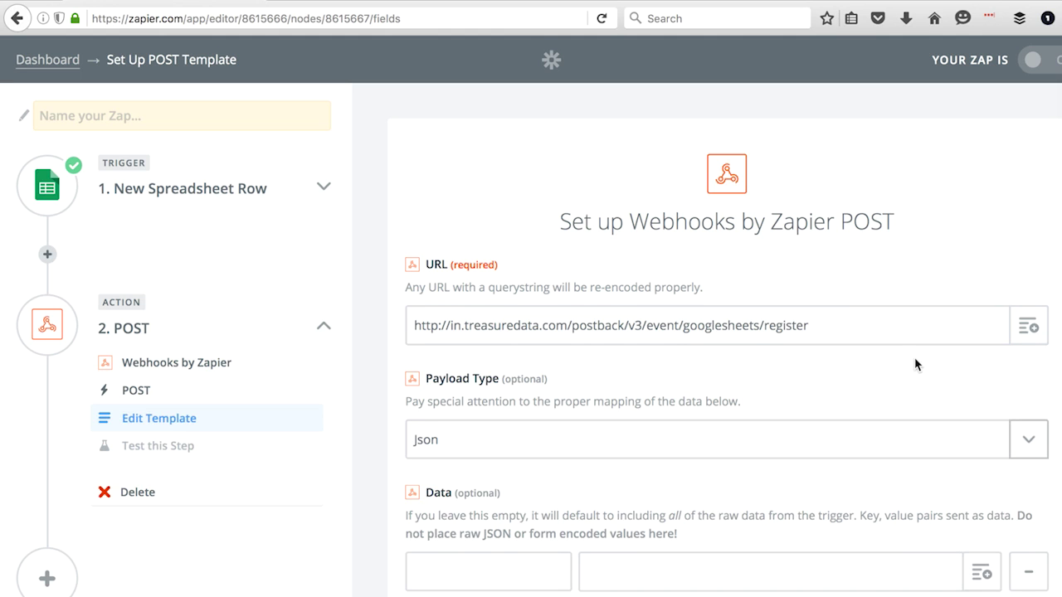
scroll(915, 365, down, 5)
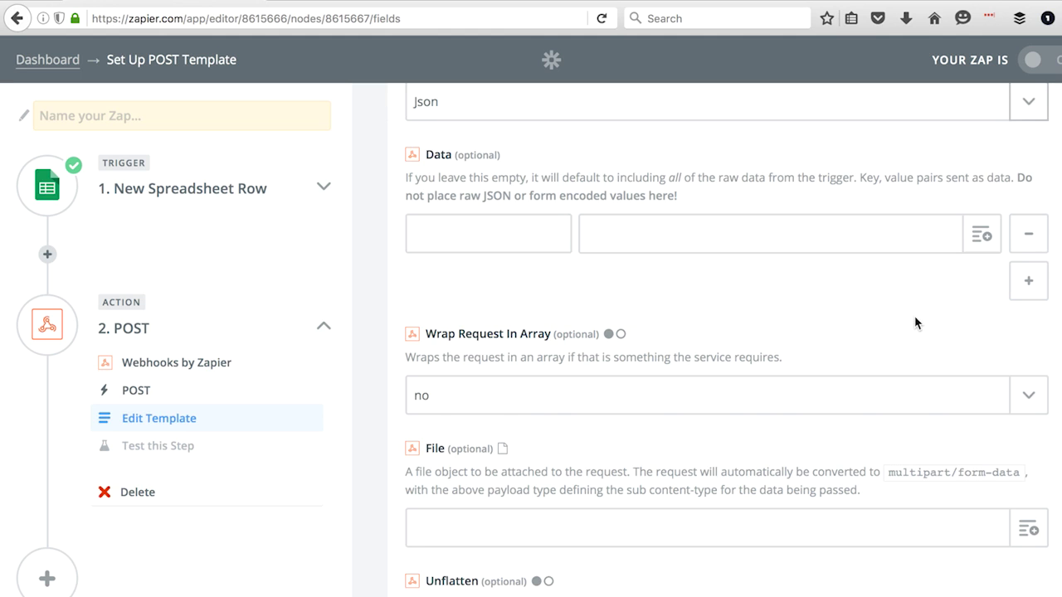
scroll(915, 322, down, 6)
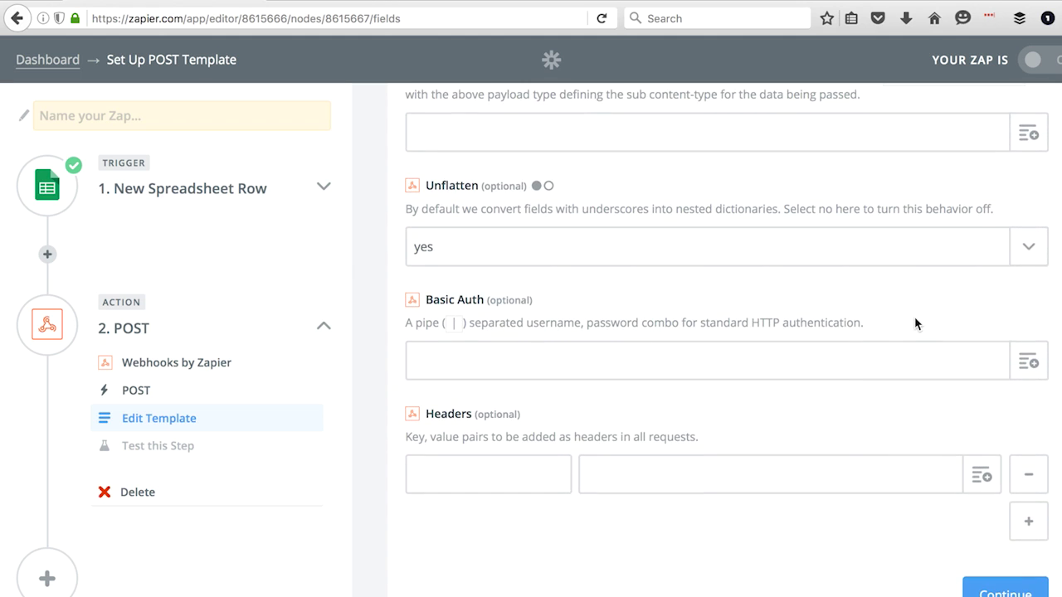
Add a Content-Type: application/json header and a second header named X-TD-Write-Key
click(441, 473)
text(Content-Type)
key(Tab)
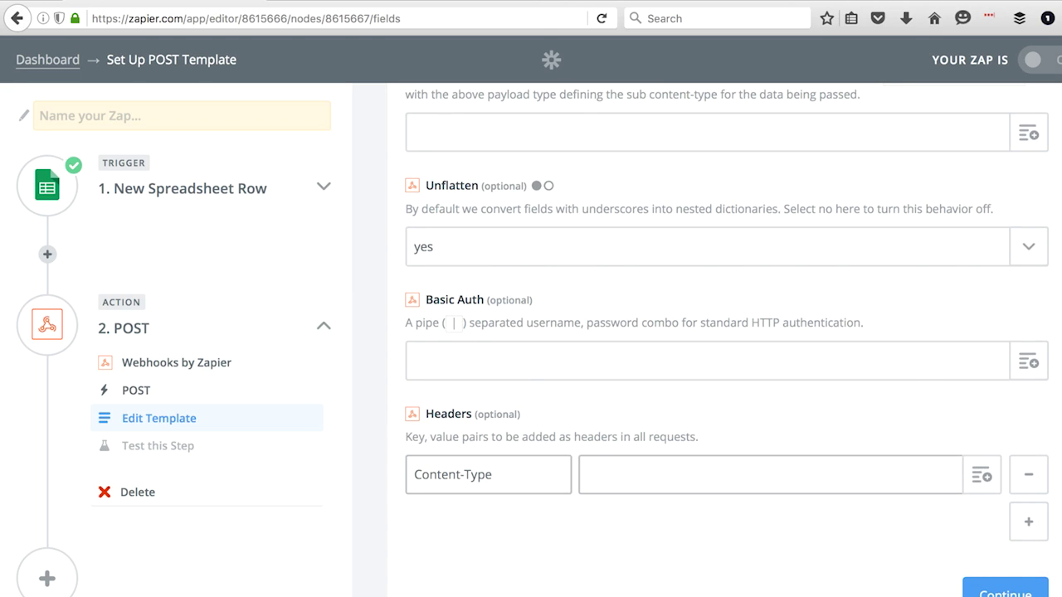
text(application/json)
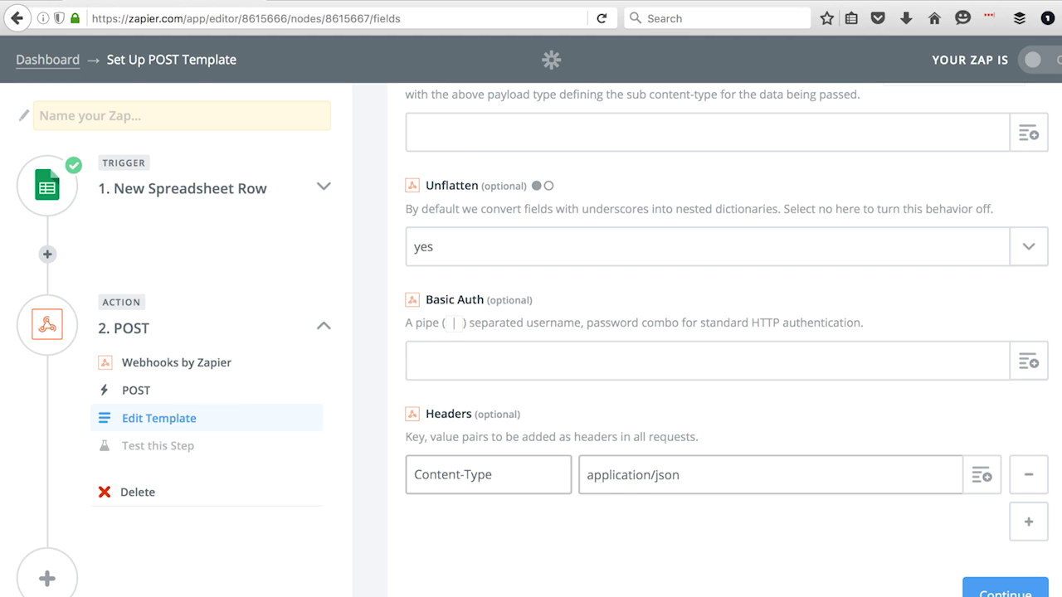
click(1032, 520)
click(465, 512)
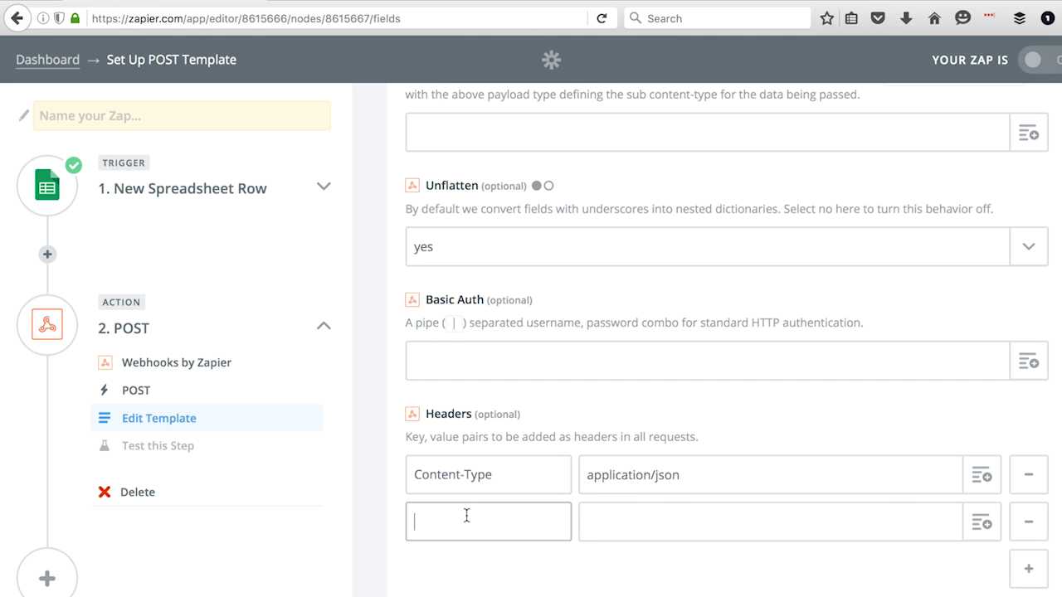
text(X-TD-Write-Key)
Fill in the X-TD-Write-Key header value with the write key and review the POST test summary
click(635, 522)
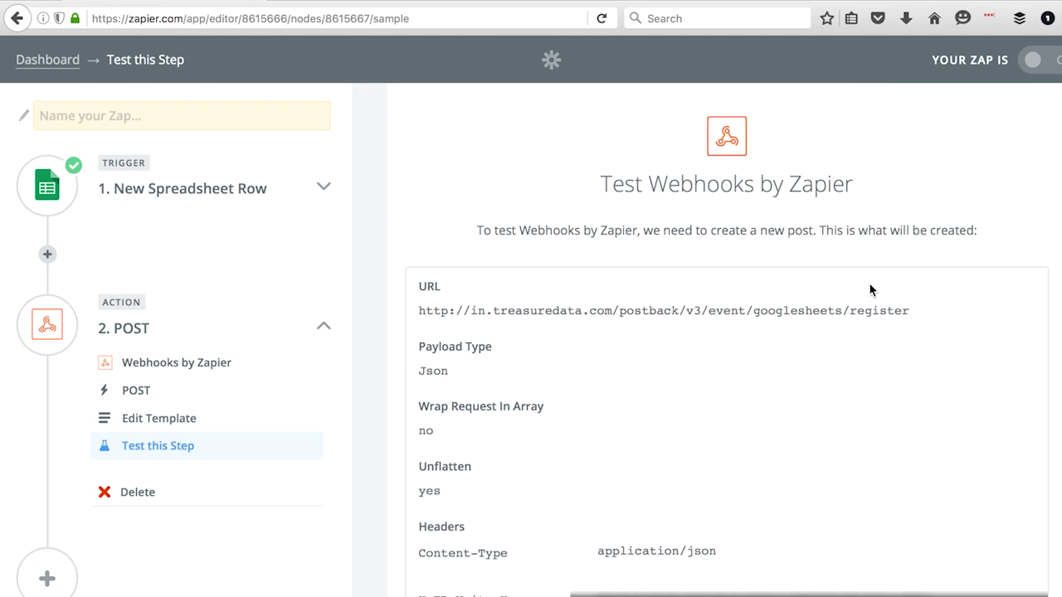
scroll(870, 289, down, 1)
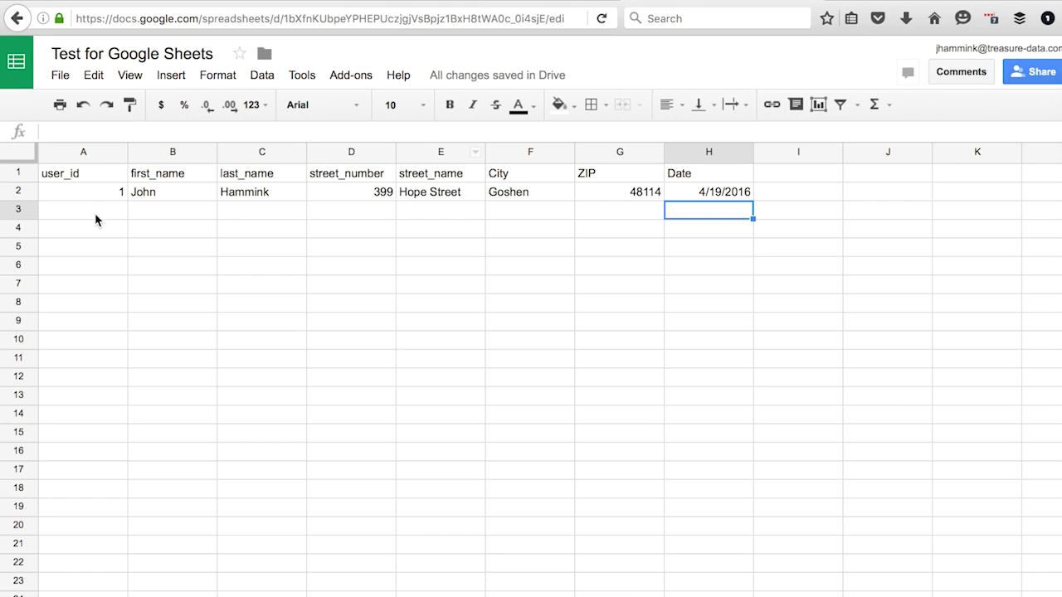
Start row 3 with user_id 2, the second person's first and last name, and street number
click(90, 216)
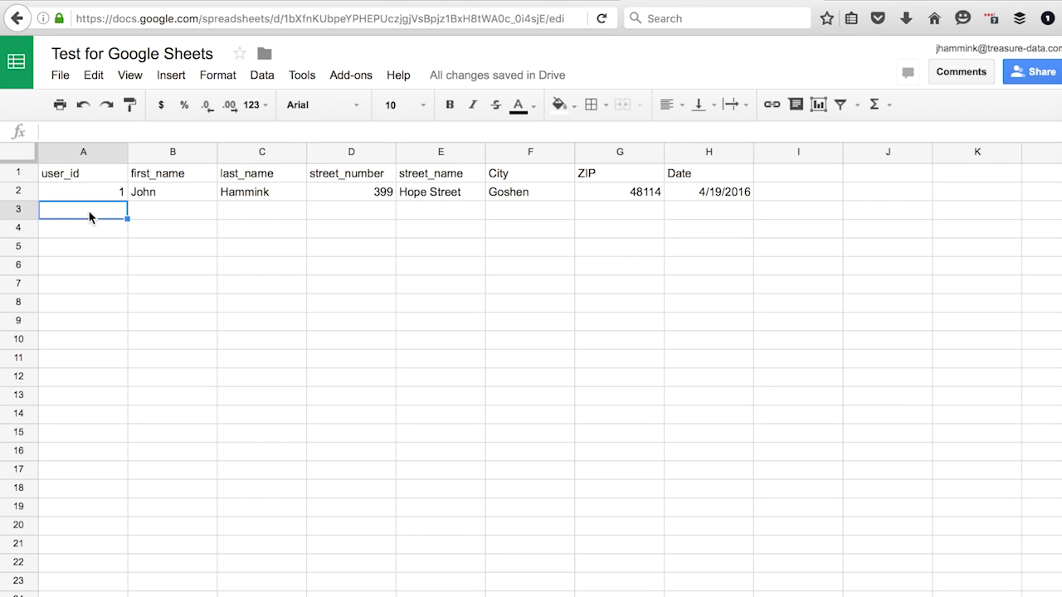
text(2)
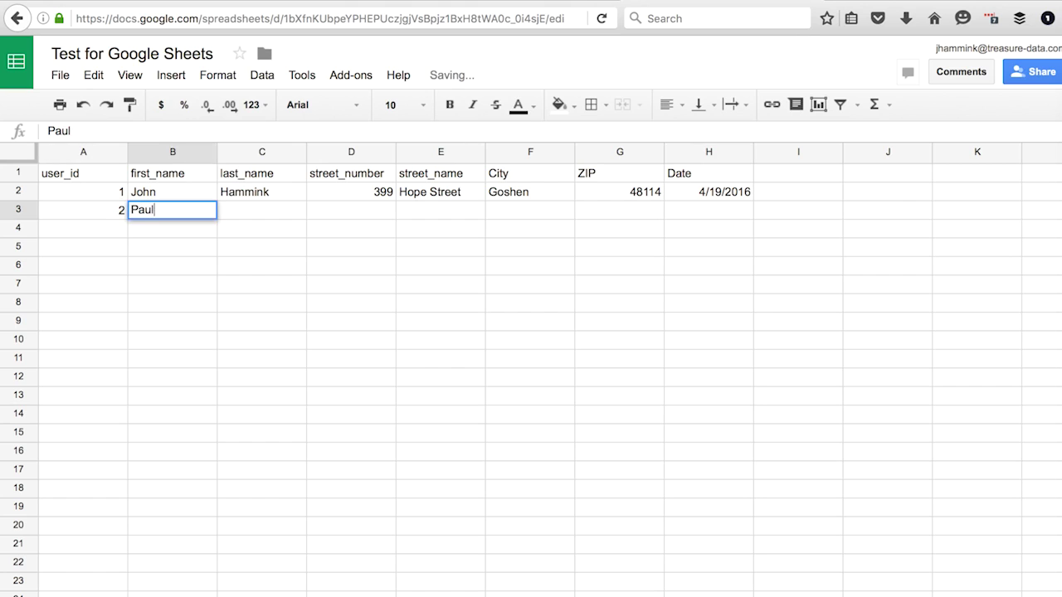
key(Tab)
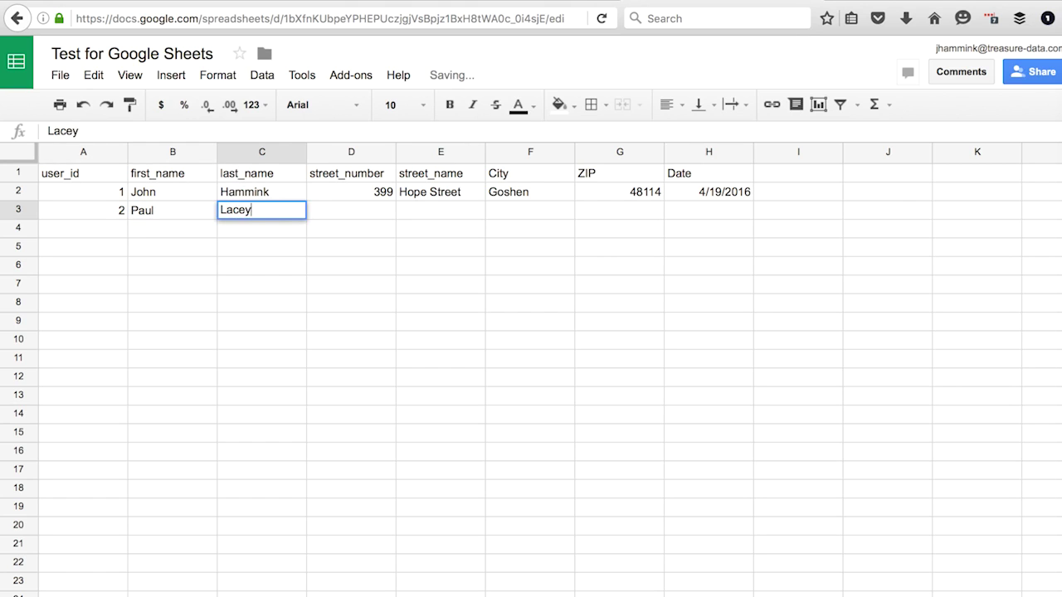
key(Tab)
key(Tab)
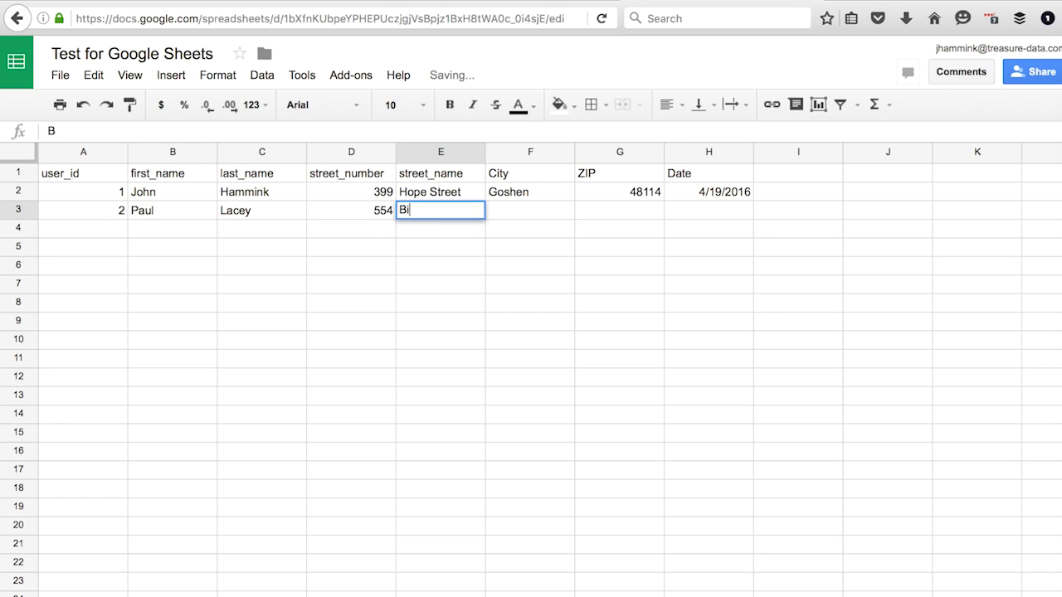
Complete row 3 with the street name, city, ZIP and the date 4/19
key(Tab)
text(San)
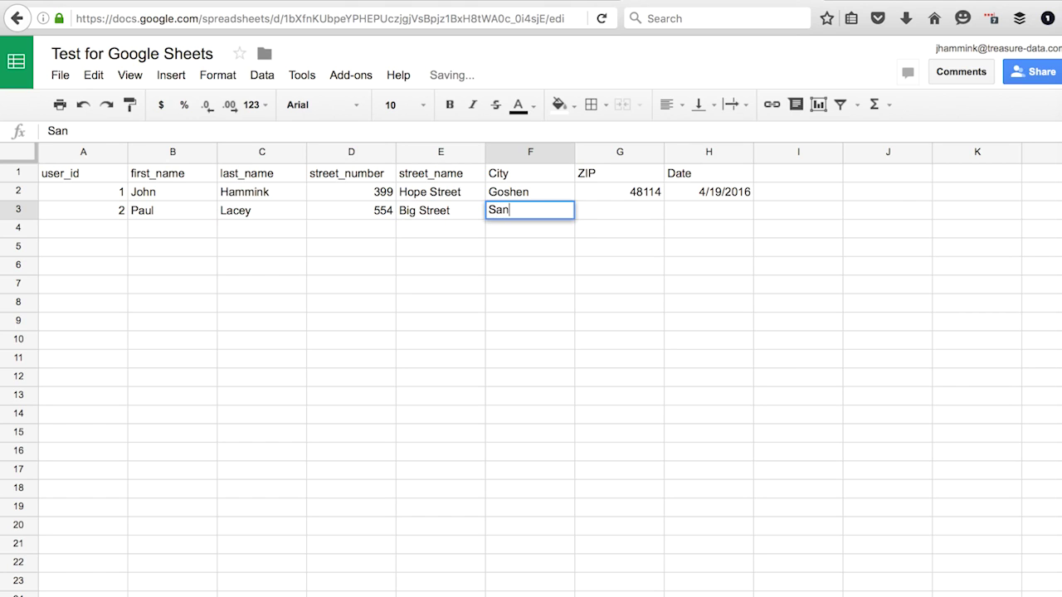
text( Francisco)
key(Tab)
text(94101)
key(Tab)
text(4/19)
key(Return)
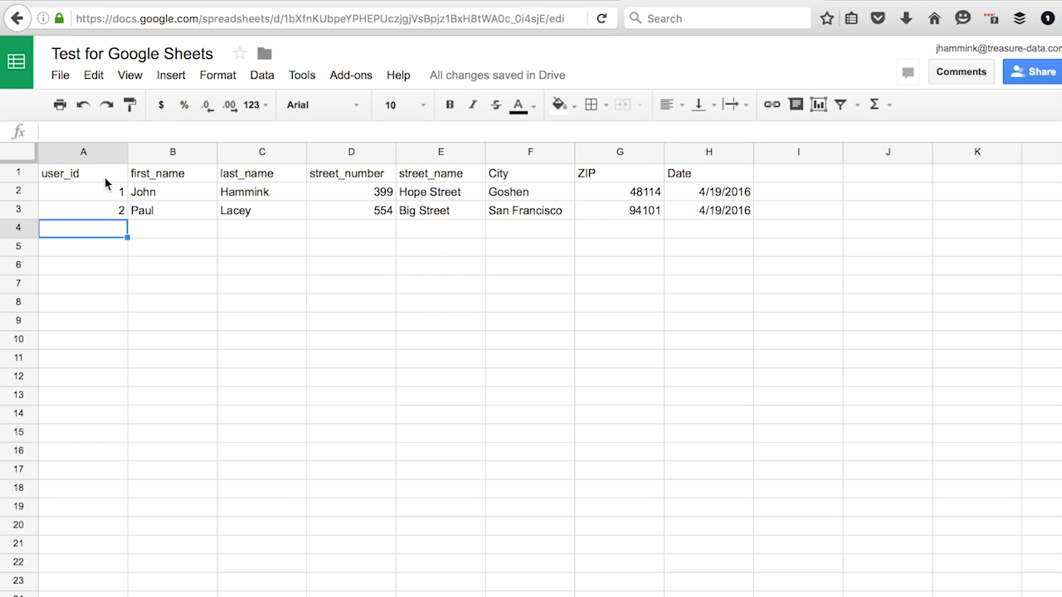
Send the test POST to Treasure Data and finish building the zap
click(179, 4)
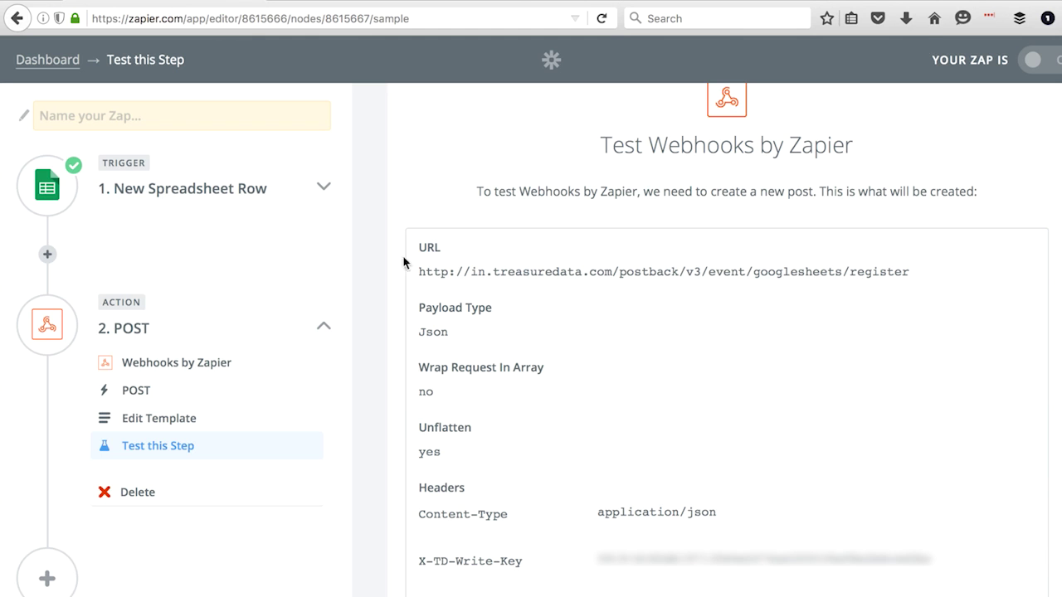
scroll(979, 567, down, 3)
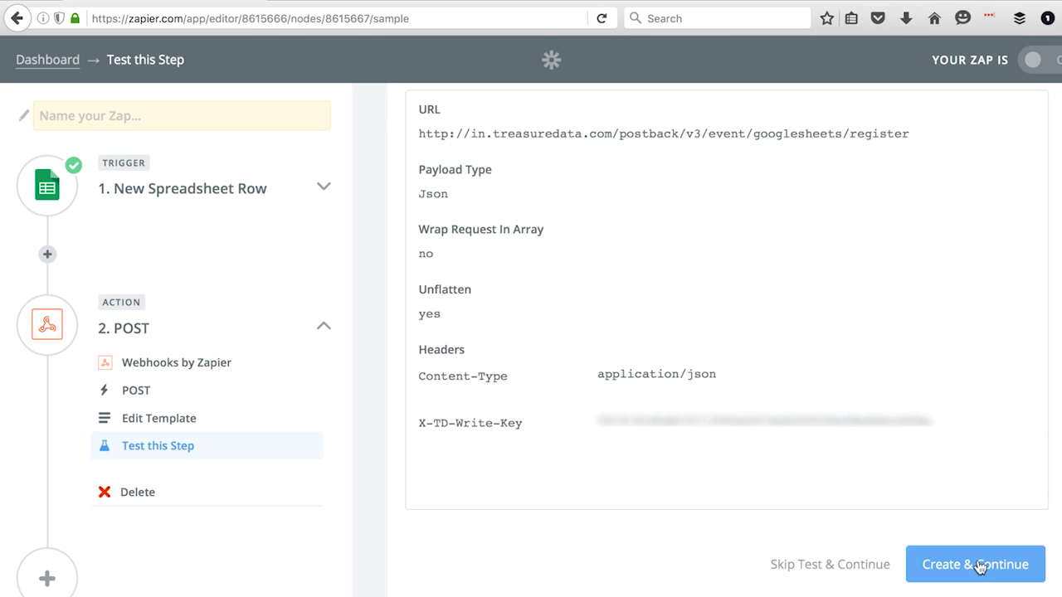
click(977, 564)
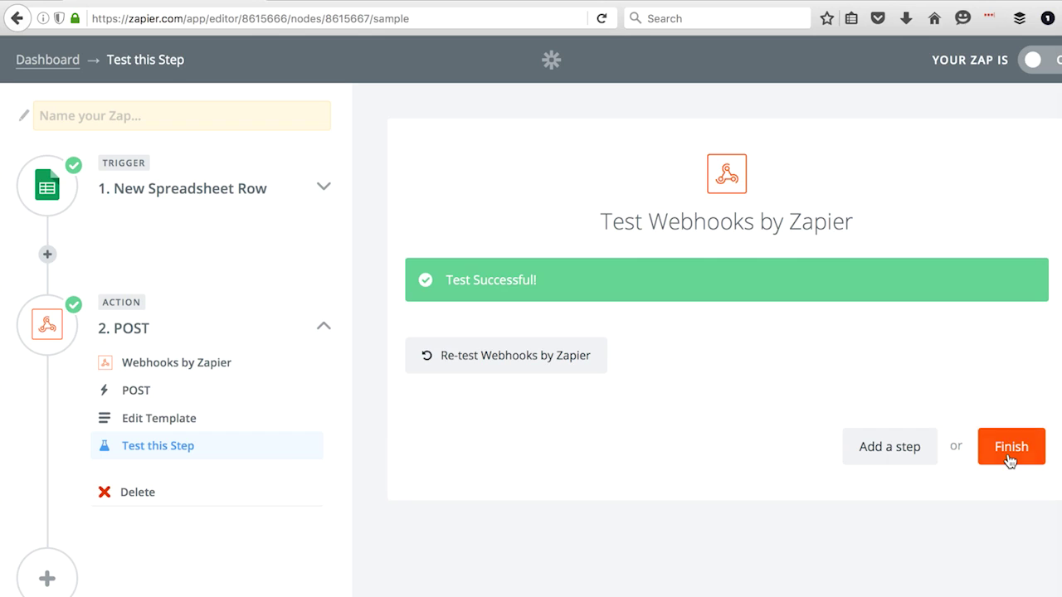
click(1010, 461)
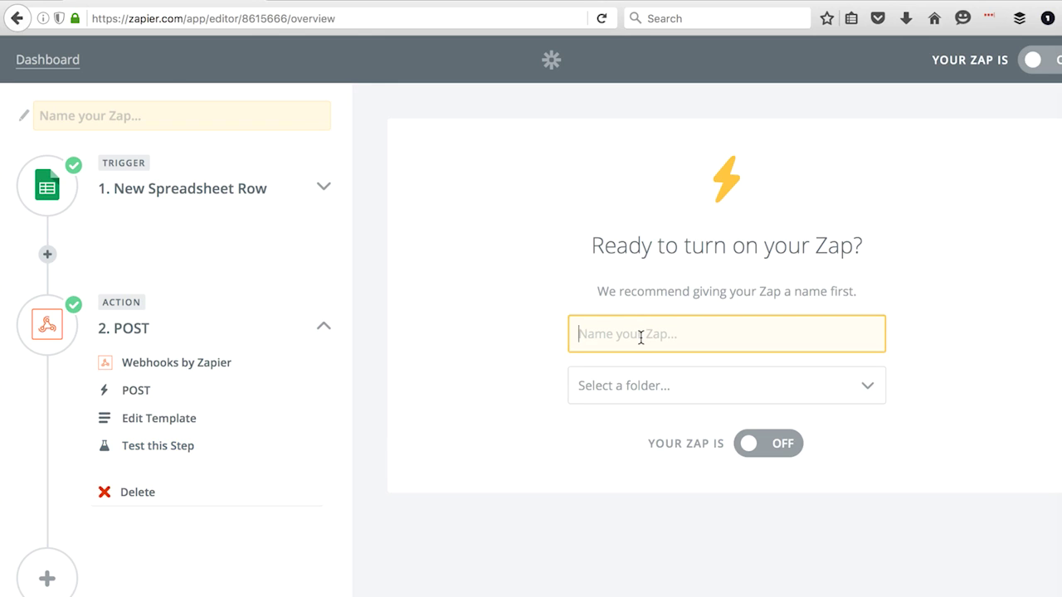
Name the zap 'Googlesheets to Treasure Data via Zapier' with correct capitals
text(googlesheets to T)
key(BackSpace)
text(treasure data via Zapier)
click(582, 335)
key(BackSpace)
text(G)
key(Right)
key(Right)
key(Right)
key(Right)
key(Right)
key(Right)
key(Right)
key(Right)
key(Right)
key(Right)
key(Right)
key(Right)
key(Right)
key(Right)
key(Right)
key(Right)
key(BackSpace)
text(T)
key(Right)
key(Right)
key(Right)
key(Right)
key(Right)
key(Right)
key(Right)
key(Right)
key(BackSpace)
text(D)
Switch the zap on and view it on the dashboard
click(752, 446)
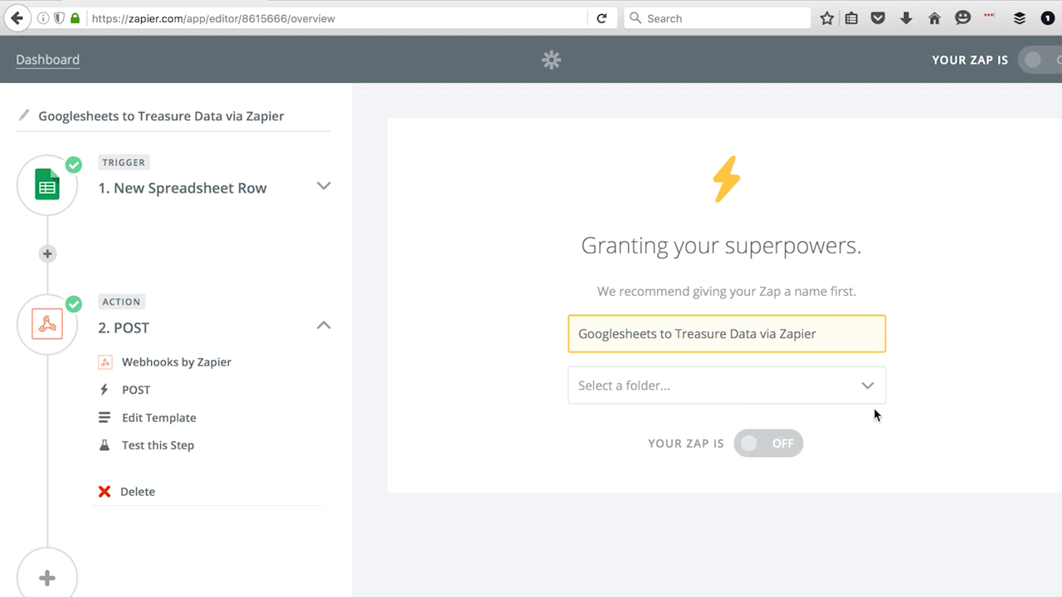
click(665, 329)
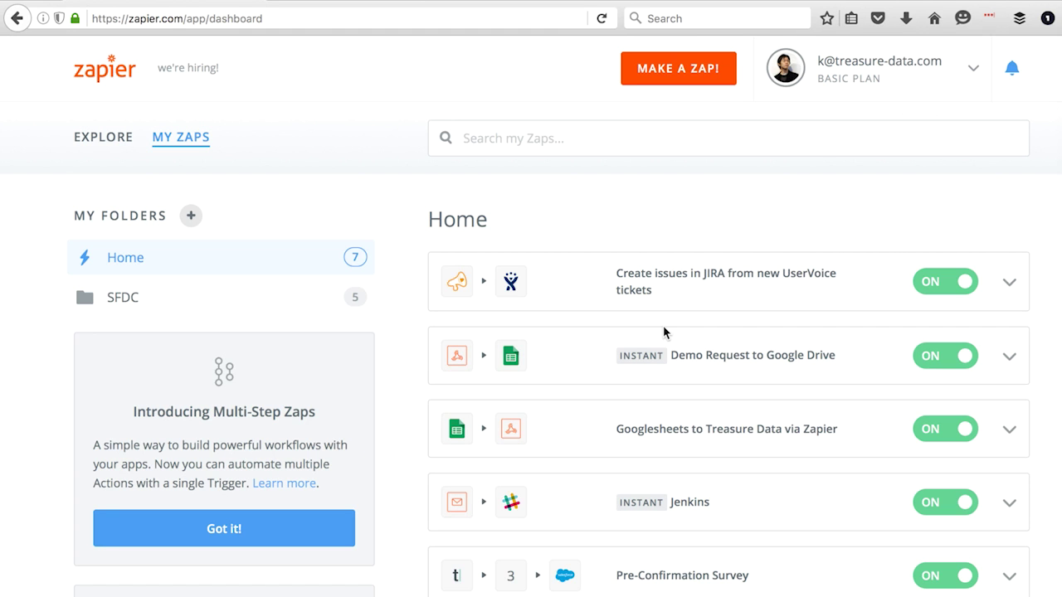
scroll(658, 347, down, 5)
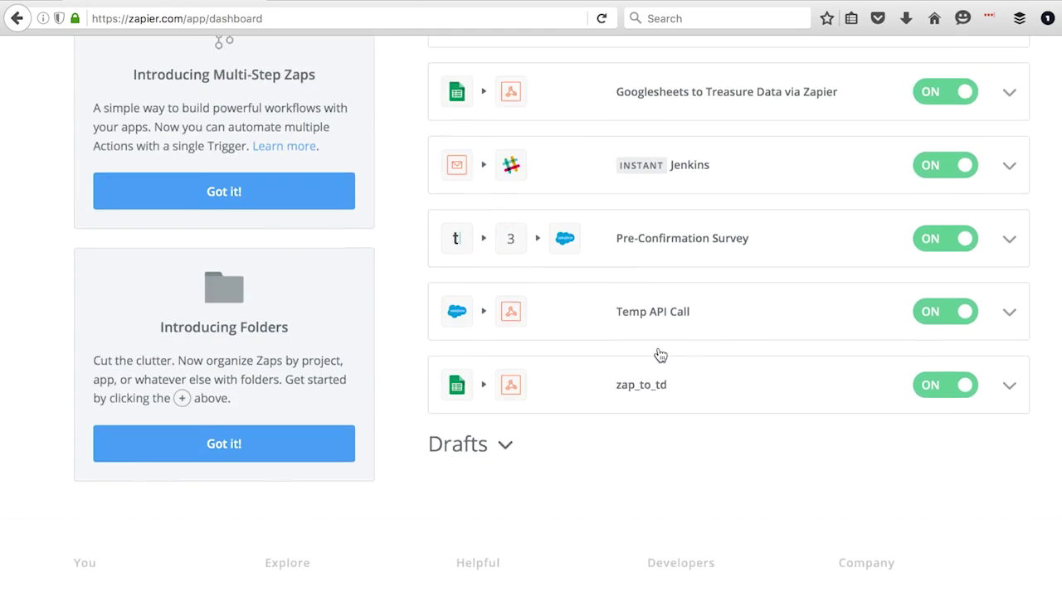
scroll(661, 355, up, 4)
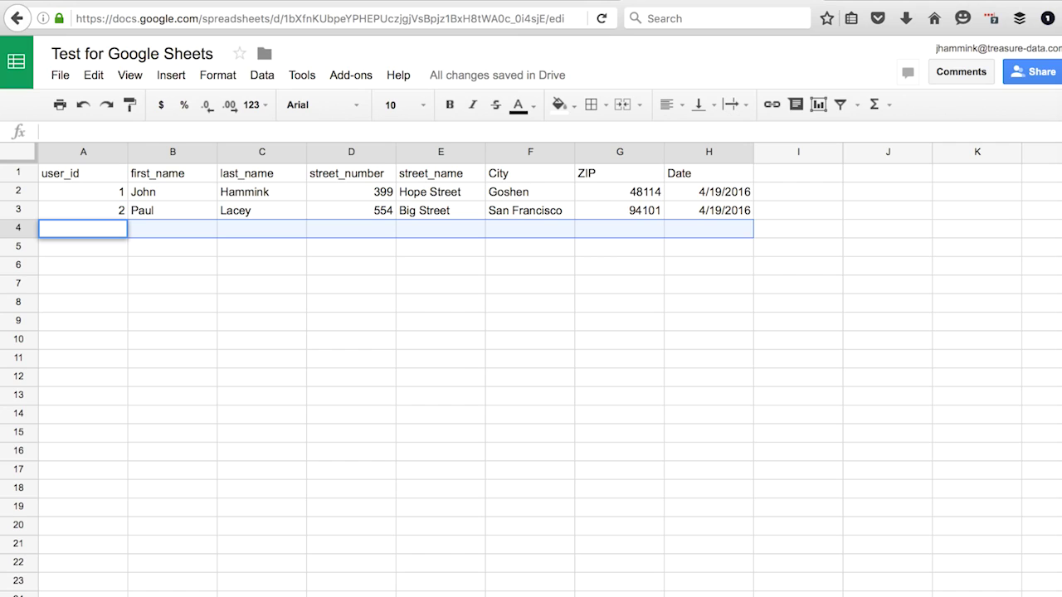
Enter user_id 3, the third person's first and last name, and street number in row 4
text(3)
key(Tab)
key(Tab)
key(Tab)
key(Tab)
Complete row 4 with the street name, city, ZIP and the date 4/19/2016
text(Fr)
key(BackSpace)
key(Tab)
text(Tracy)
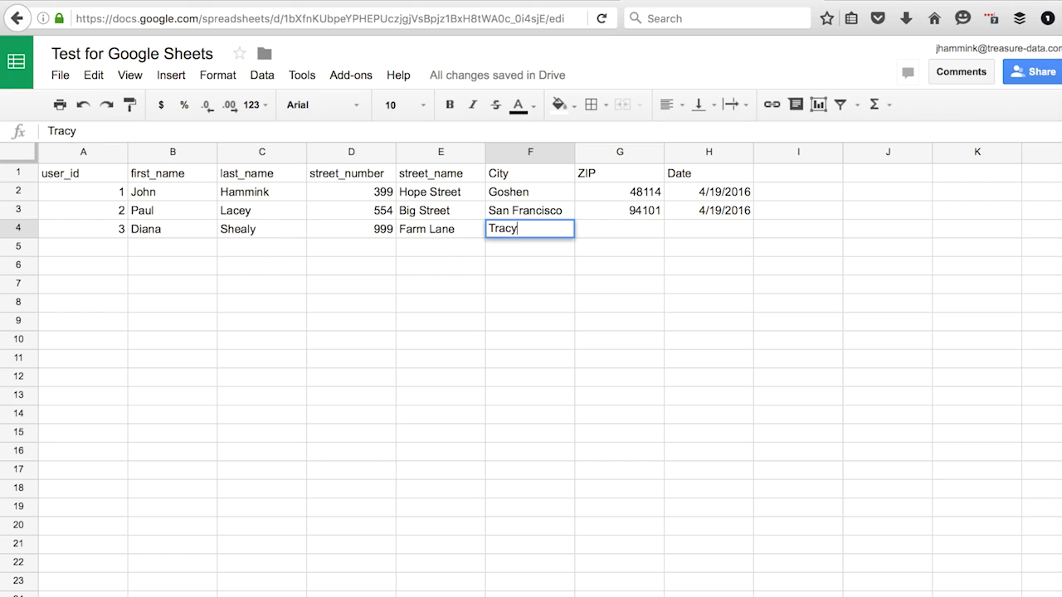
key(Tab)
text(99999)
key(Tab)
text(4/19/2016)
key(Return)
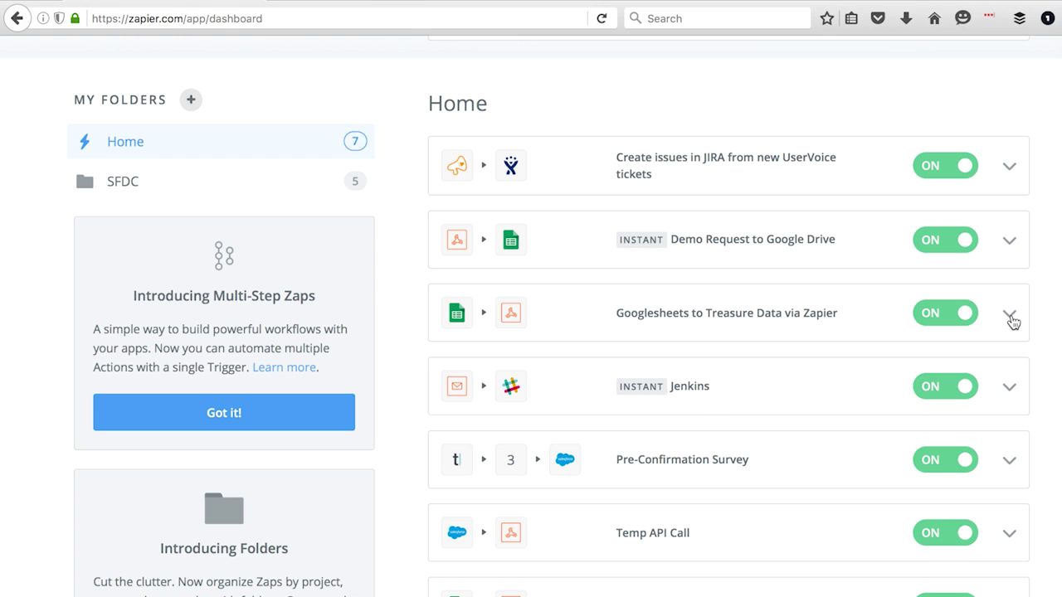
Run the 'Googlesheets to Treasure Data via Zapier' zap now from its dashboard menu
click(1010, 317)
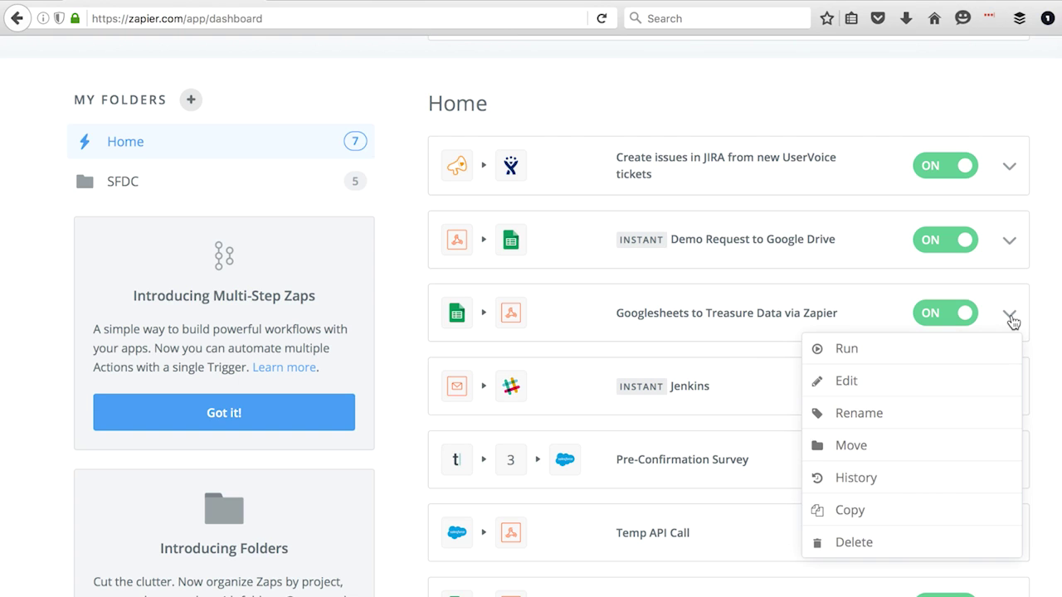
click(966, 352)
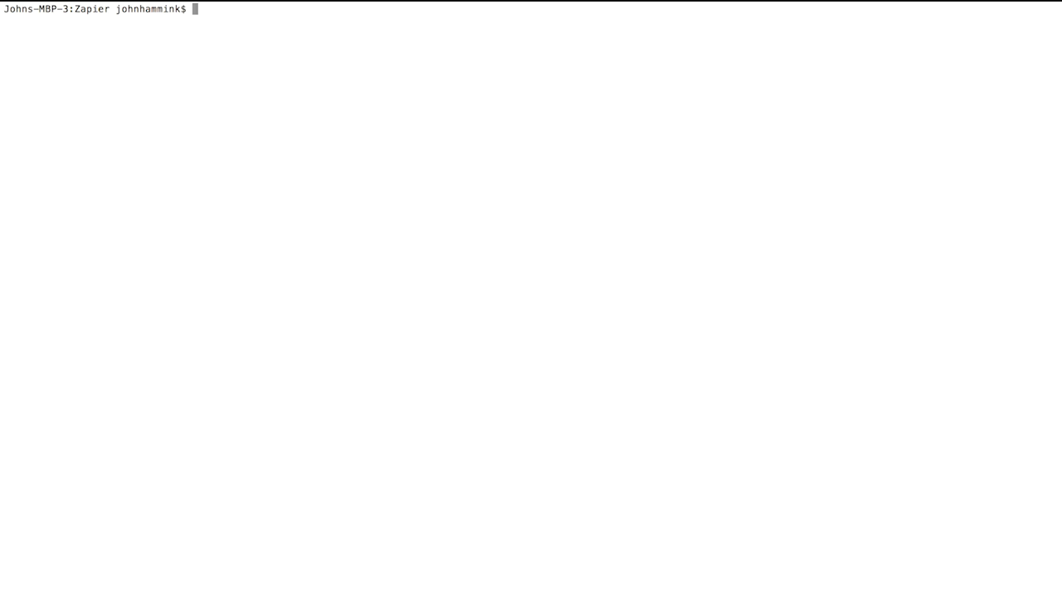
Run td query on googlesheets selecting gsx_userid, gsx_lastname, gsx_streetname, gsx_city, gsx_zip from register
text(td query -d googlesheets ")
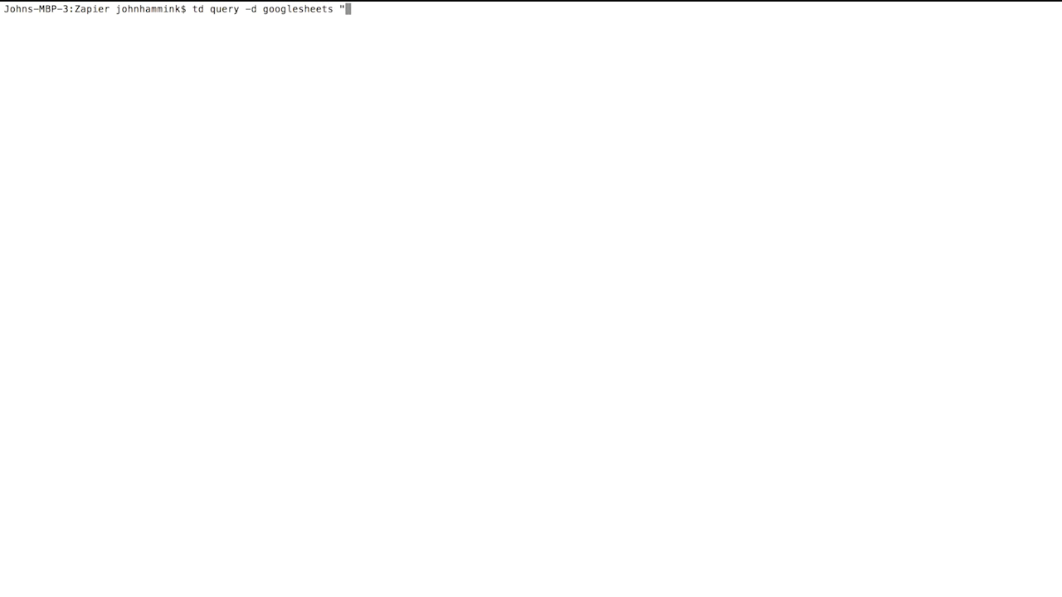
text(select gsx_userid, g)
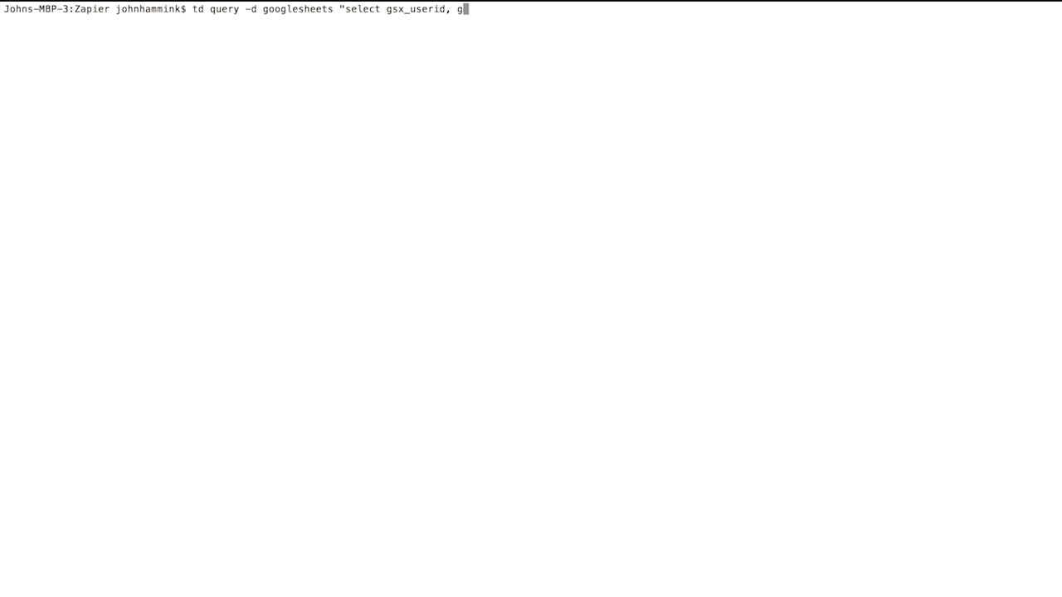
text(sx_lastname, gsx_)
text(streetname)
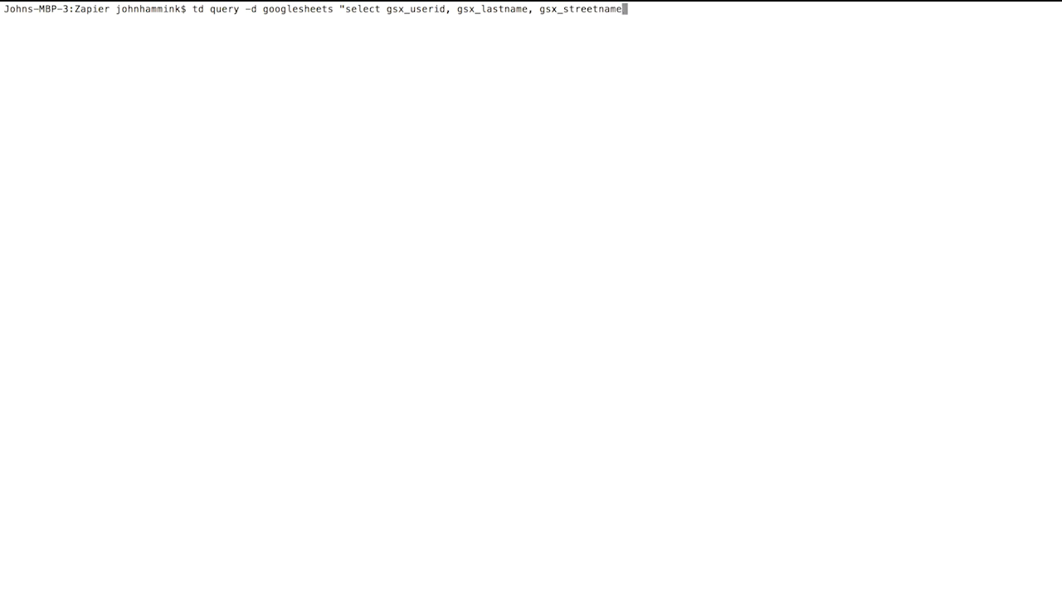
text(, gsx_city, gsx)
key(BackSpace)
key(BackSpace)
text(sx_zip)
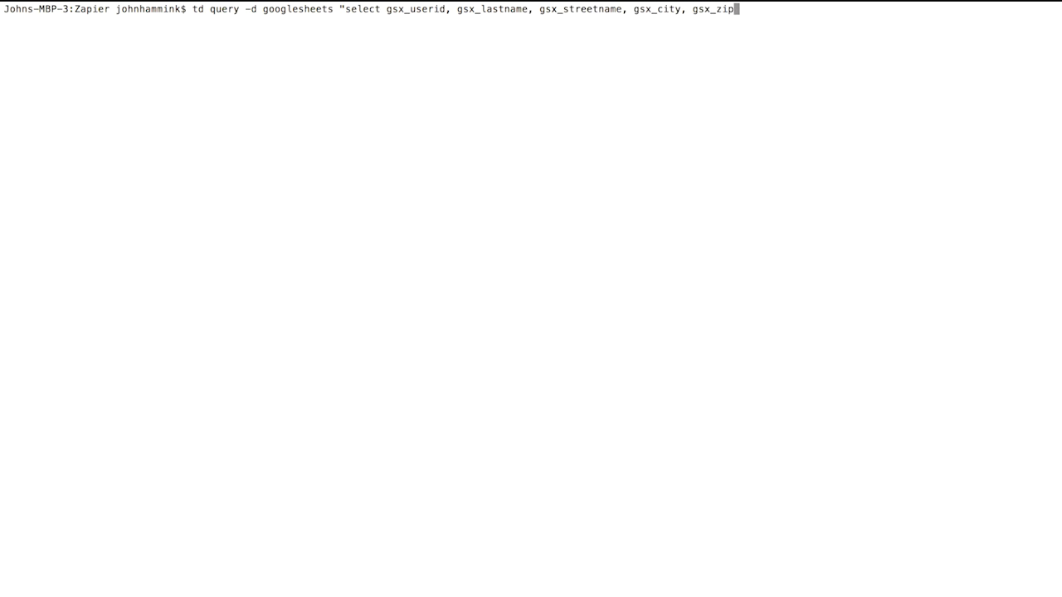
text( from register")
key(Return)
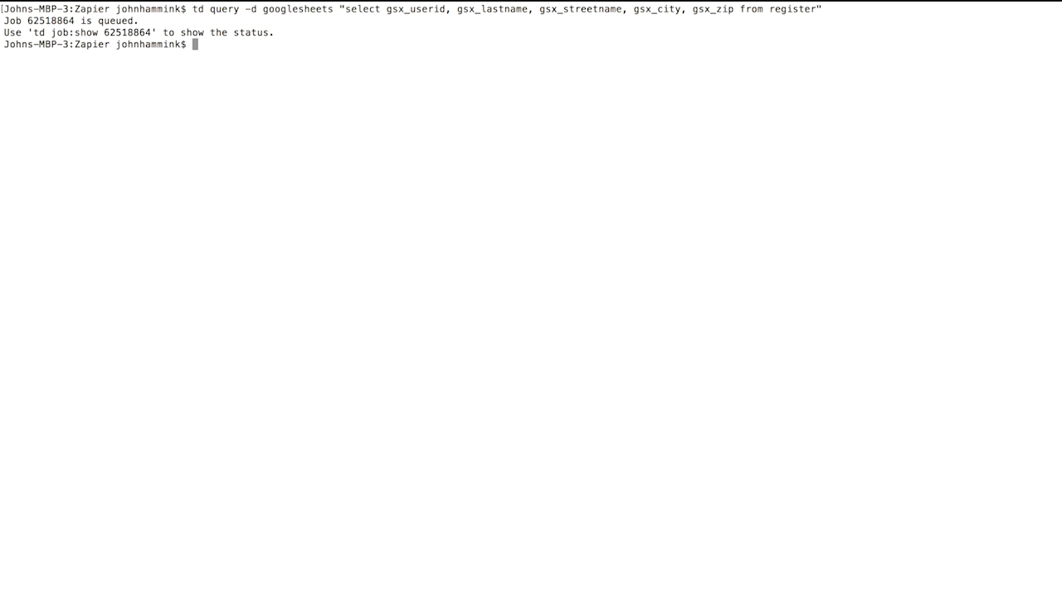
Check job 62518864 with td job:show until it succeeds, returning 4 rows
text(td job:show 62518864)
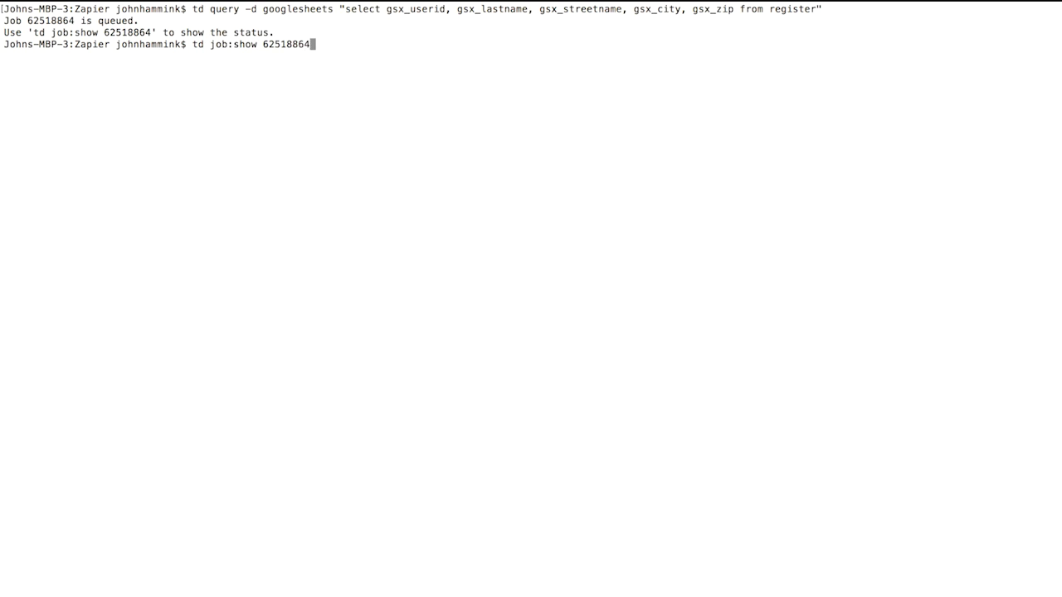
key(Return)
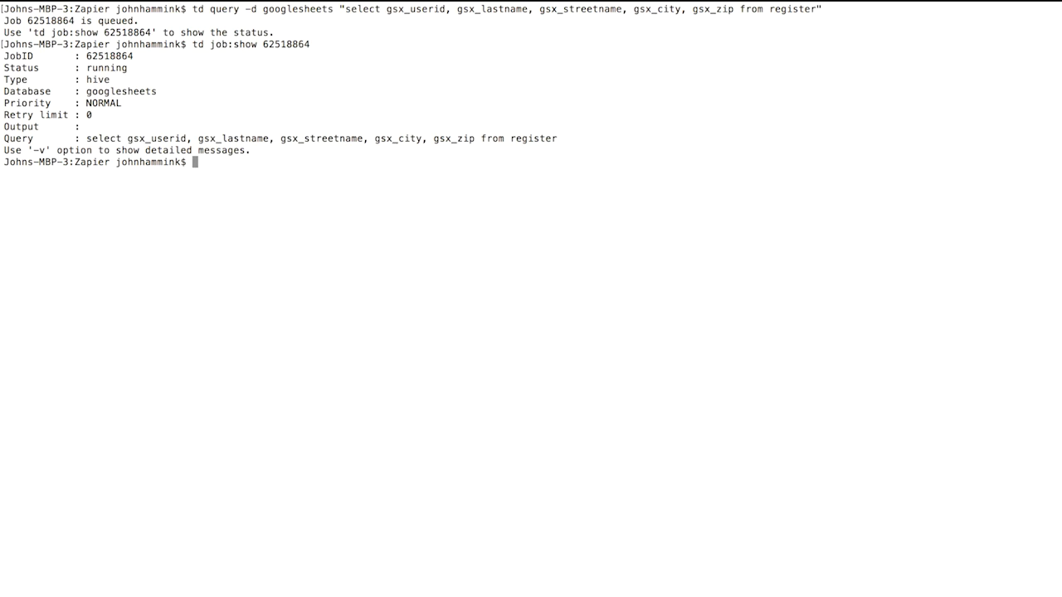
key(Up)
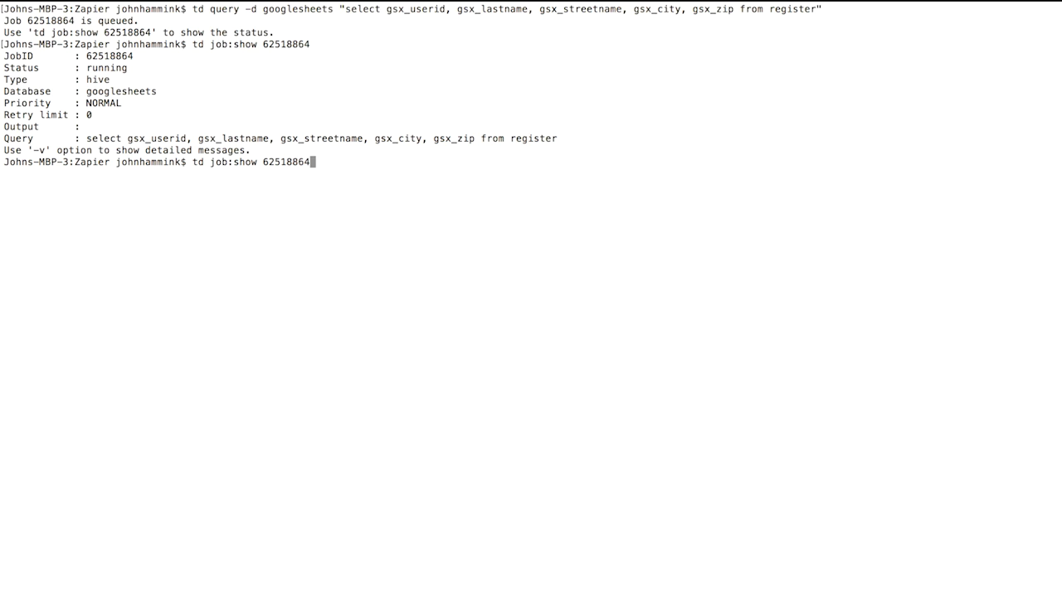
key(Return)
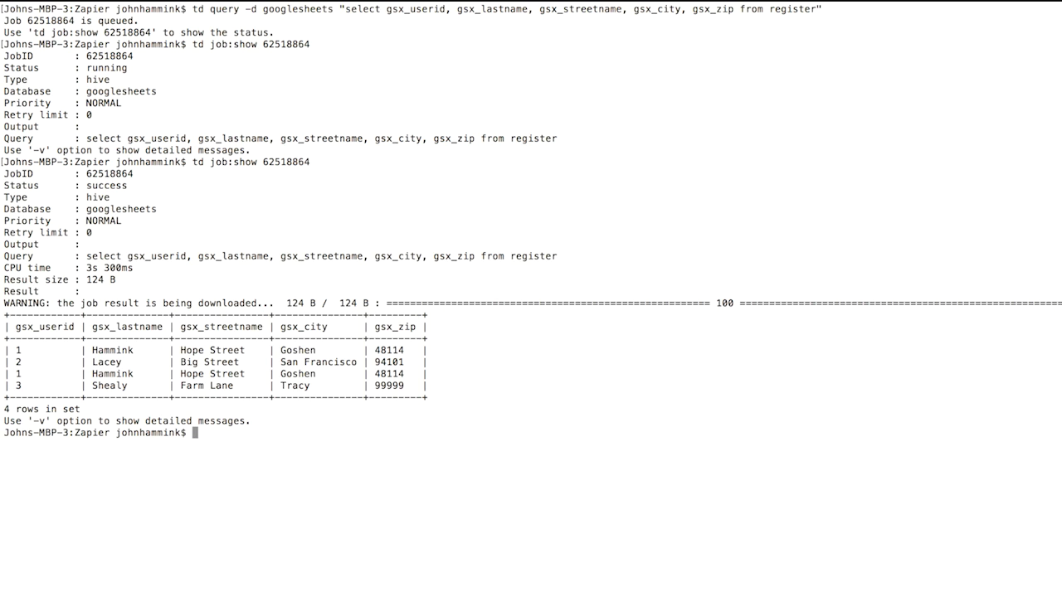